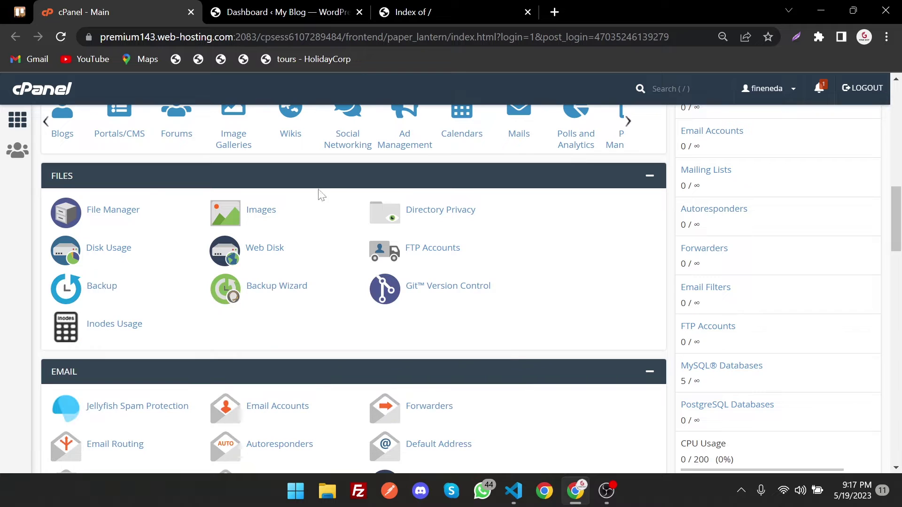
Launch File Manager in a new tab, keeping the WordPress dashboard in view.
left_click(117, 211)
key("ctrl+Tab")
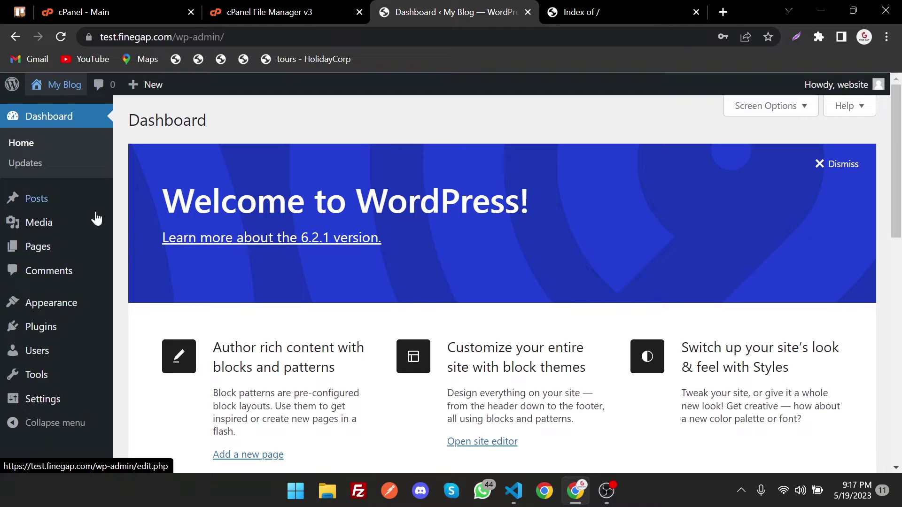
Check that the clone subdomain page is still empty, then view the full home directory listing.
left_click(632, 6)
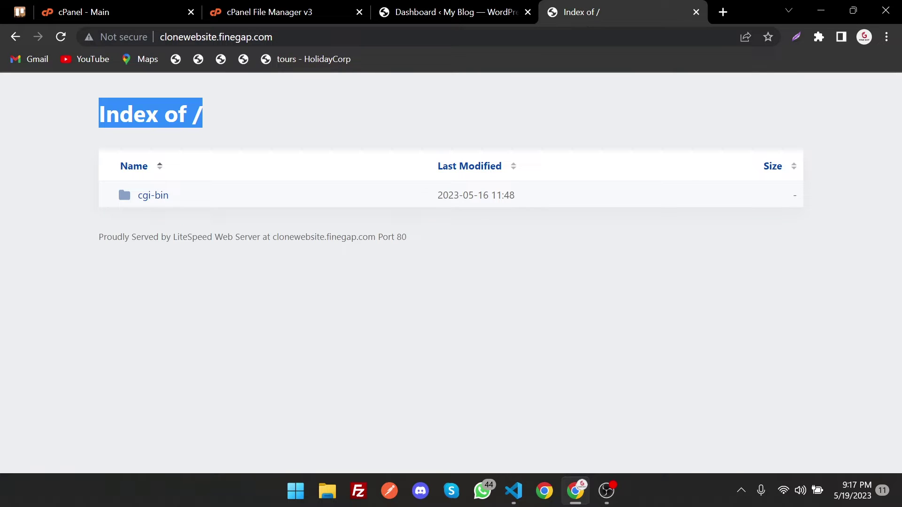
left_click(288, 5)
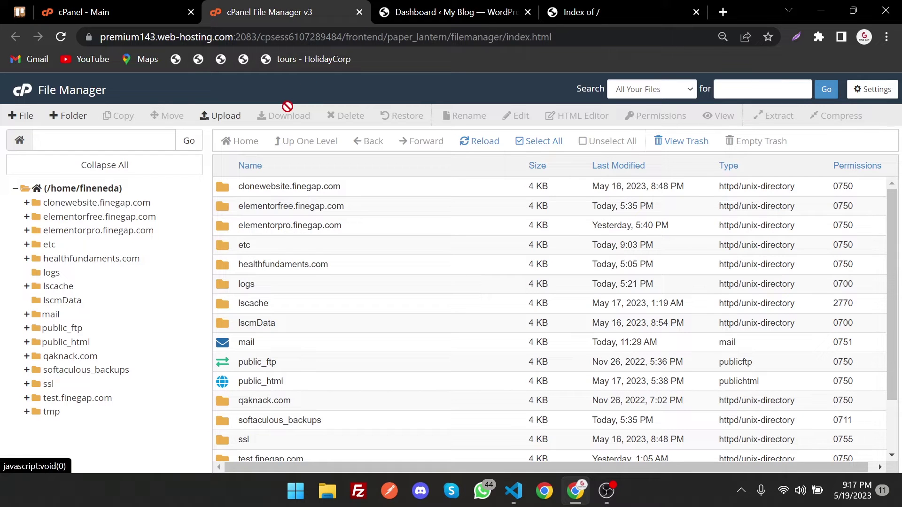
left_click(403, 9)
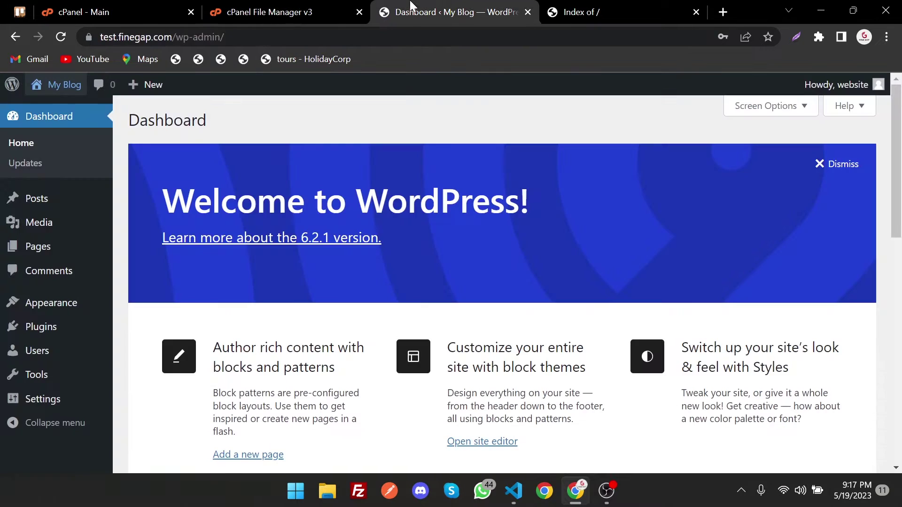
left_click(262, 8)
scroll(217, 414, "down", 2)
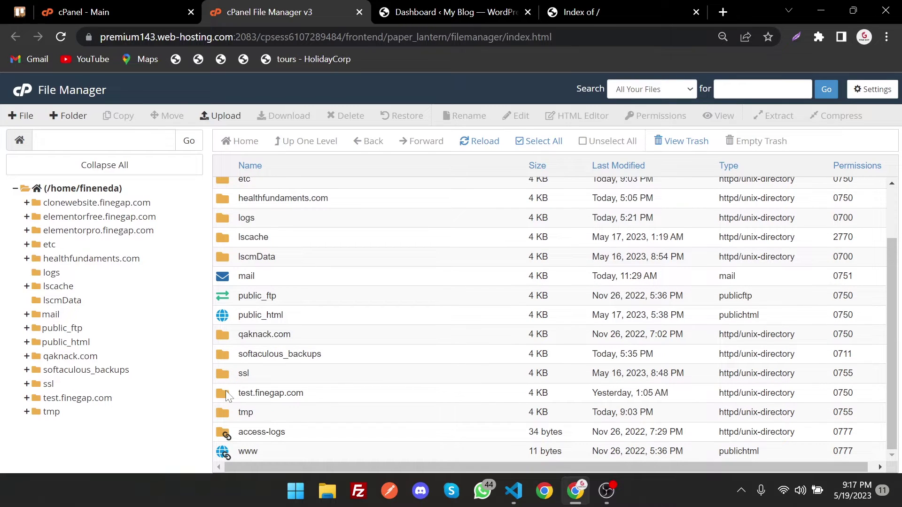
Compress every file in test.finegap.com into a Zip archive named cgi-bin.zip.
double_click(225, 393)
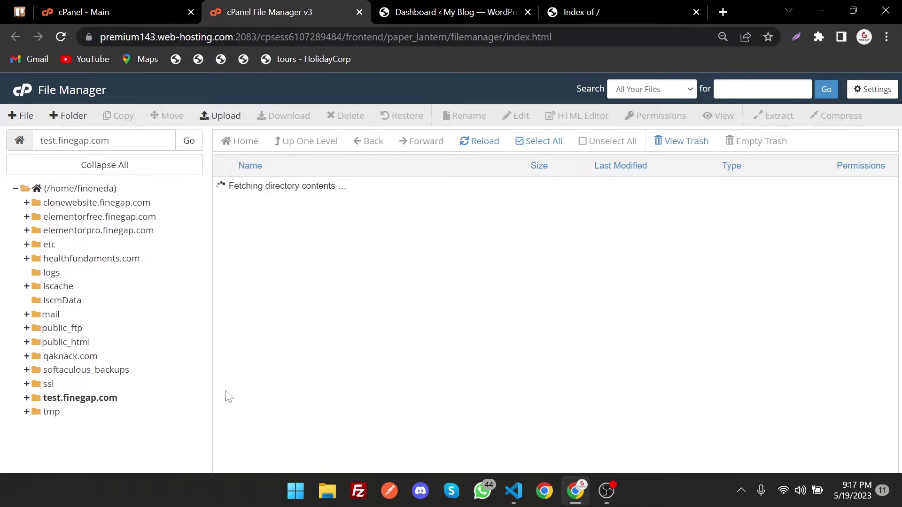
left_click(529, 145)
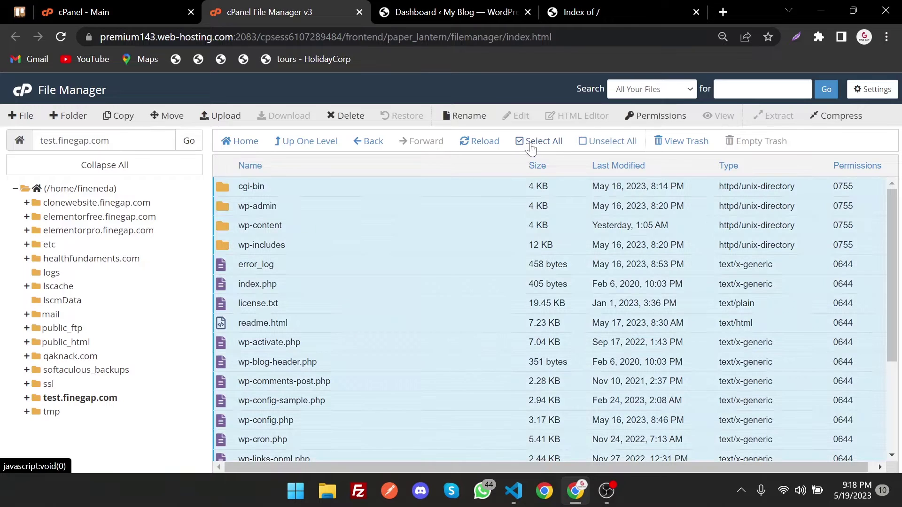
right_click(235, 211)
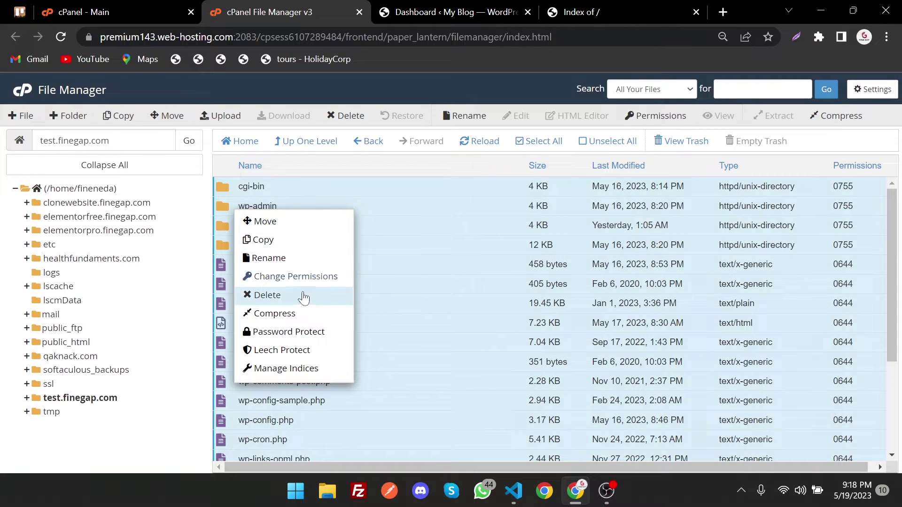
left_click(298, 313)
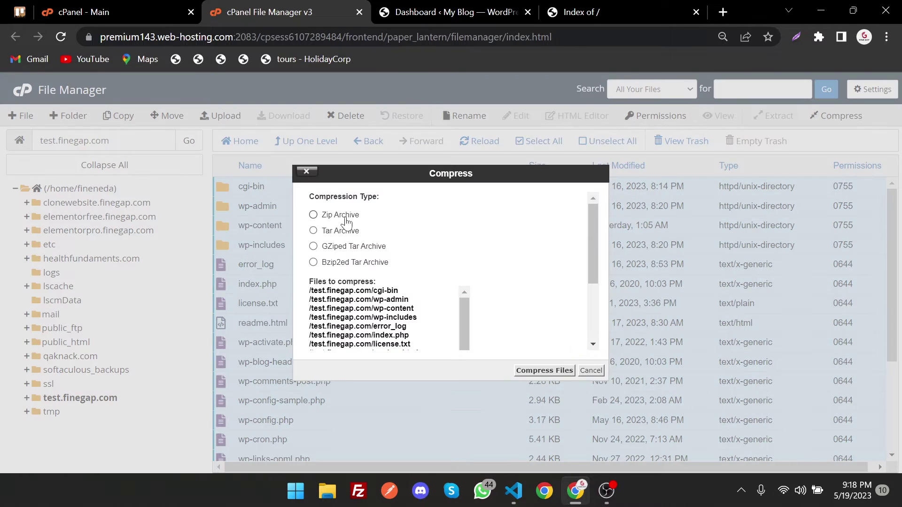
left_click(346, 216)
left_click(535, 372)
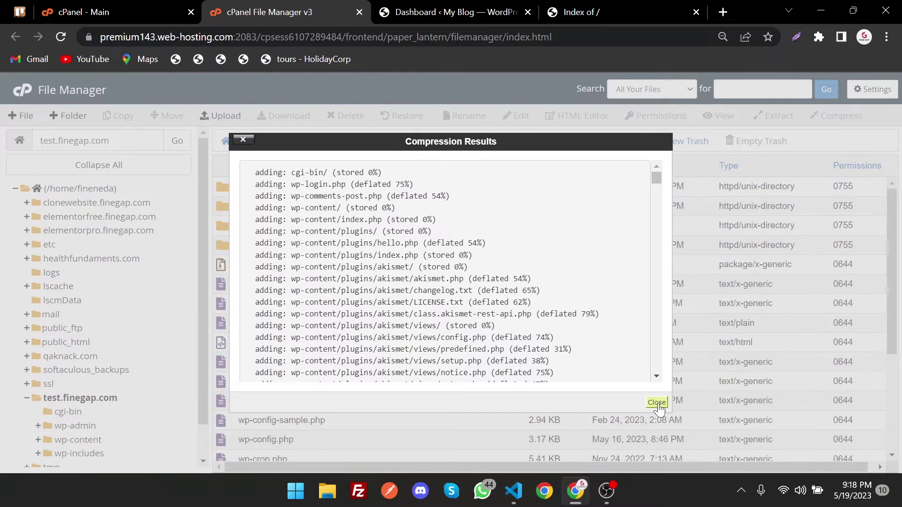
left_click(656, 403)
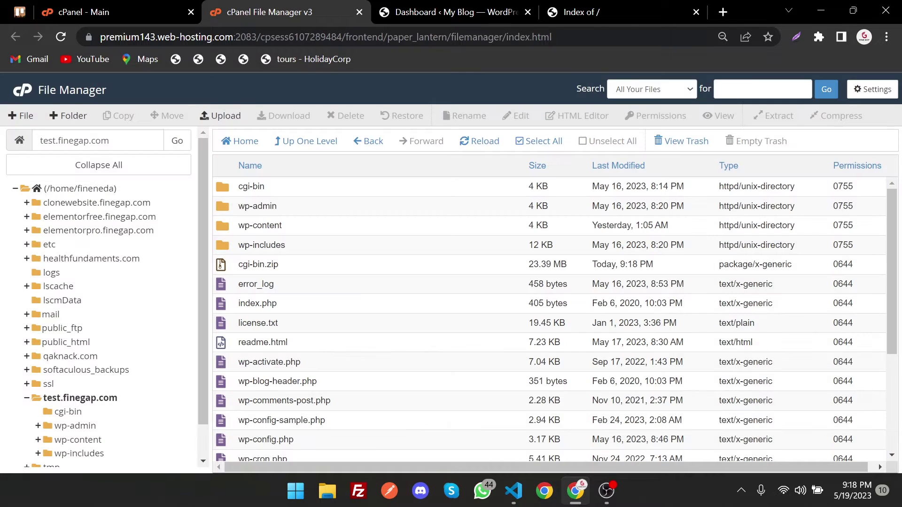
Download the new 23.39 MB cgi-bin.zip archive to the computer.
left_click(229, 270)
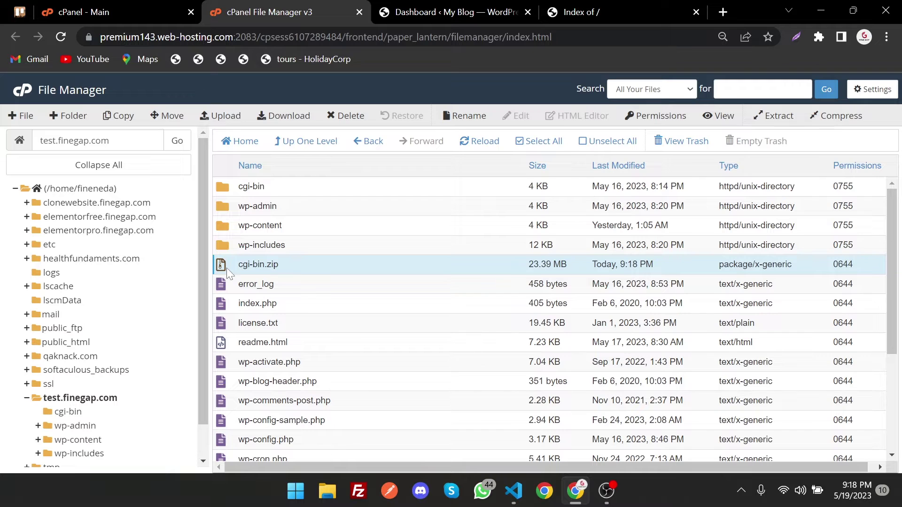
right_click(227, 266)
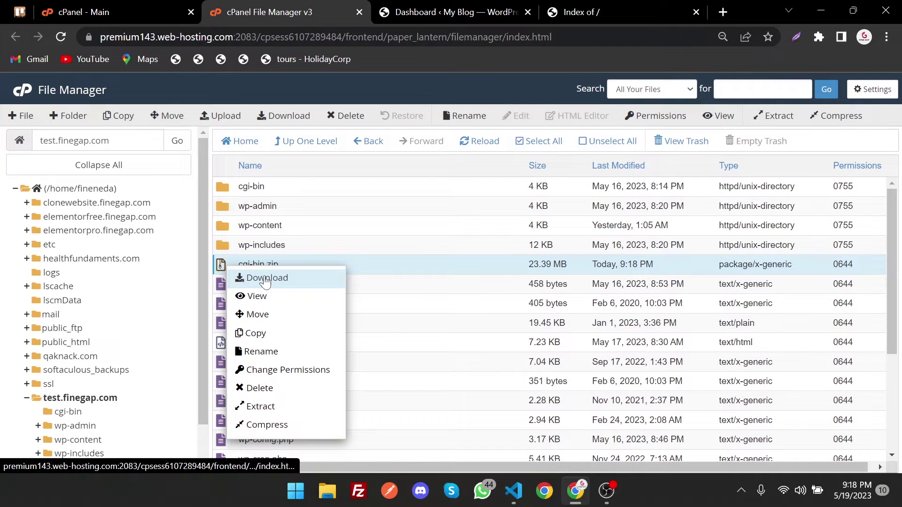
left_click(263, 278)
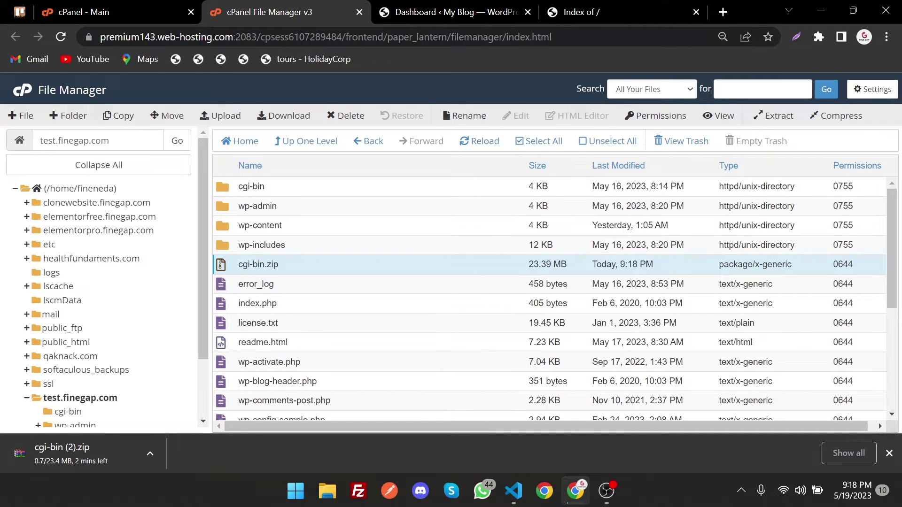
Find phpMyAdmin on the cPanel home page with a 'phpm' search and open it in its own tab.
left_click(159, 6)
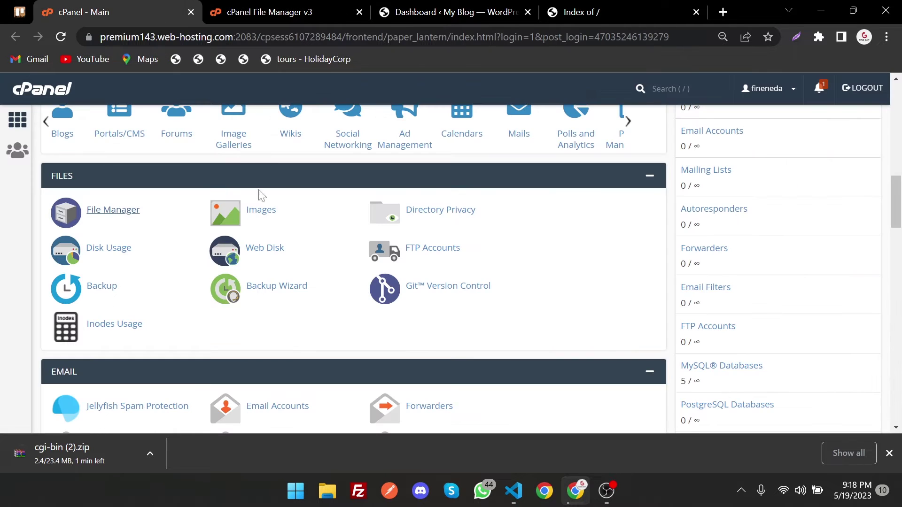
key("ctrl+f")
type("phpm")
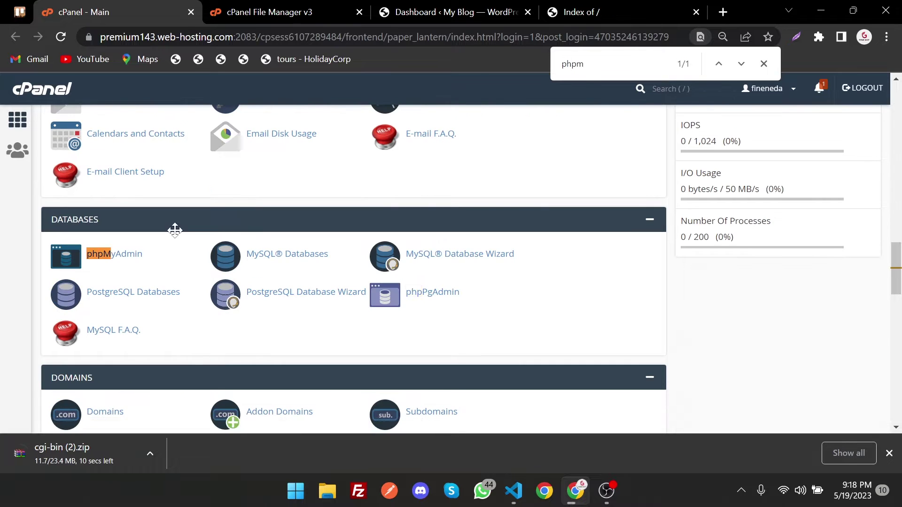
left_click(110, 256)
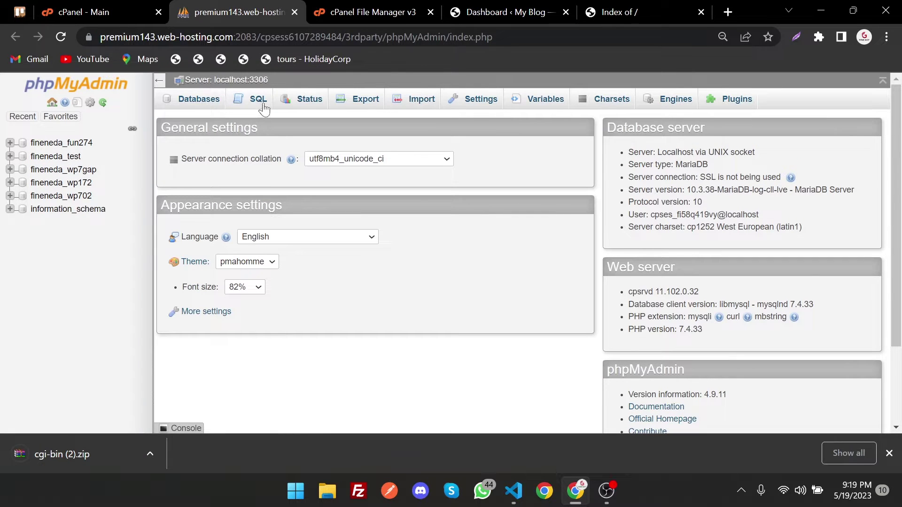
left_click(363, 16)
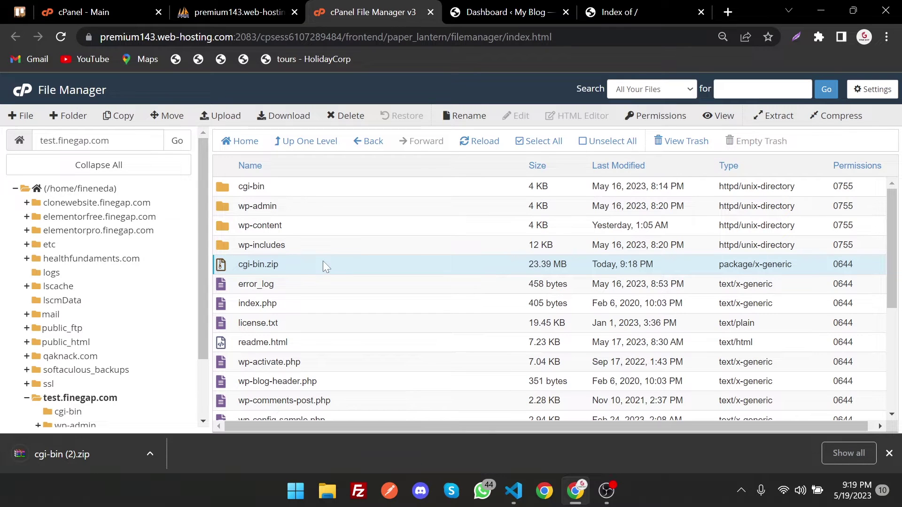
Open wp-config.php from the test.finegap.com folder in the File Manager editor.
scroll(323, 264, "down", 2)
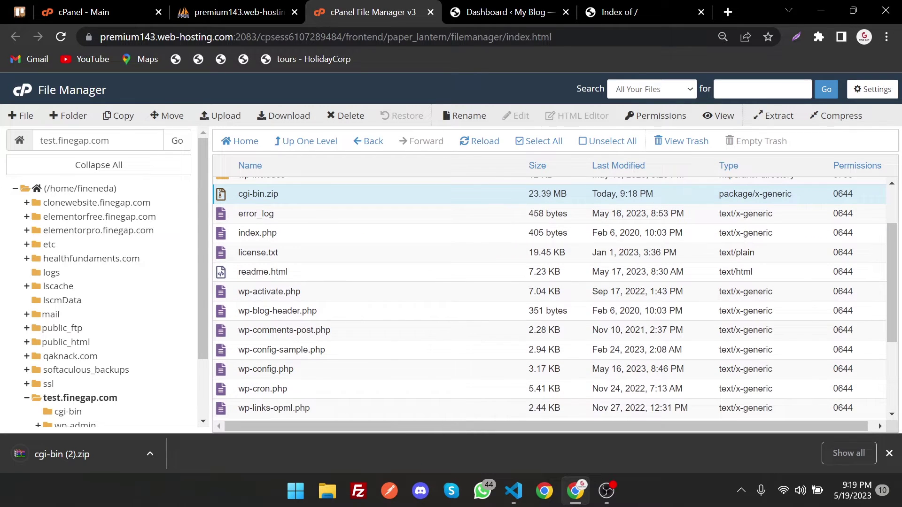
left_click(230, 374)
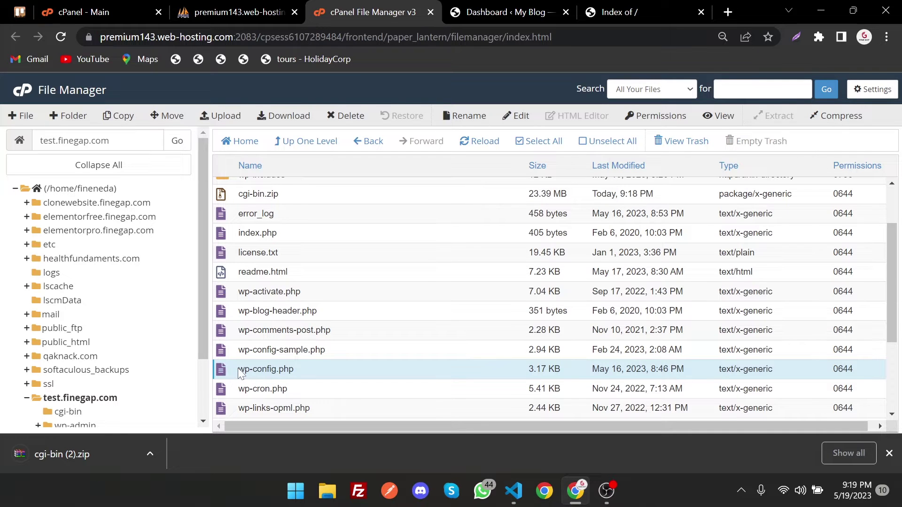
right_click(240, 374)
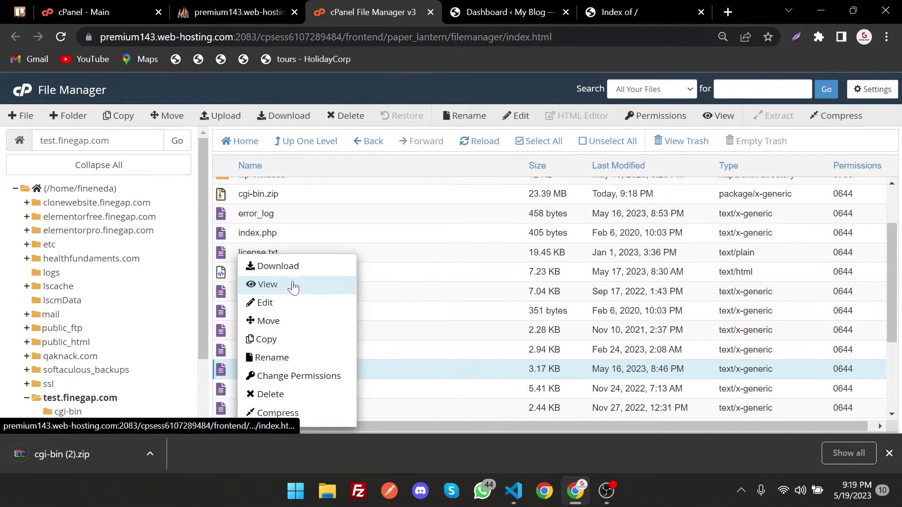
left_click(282, 303)
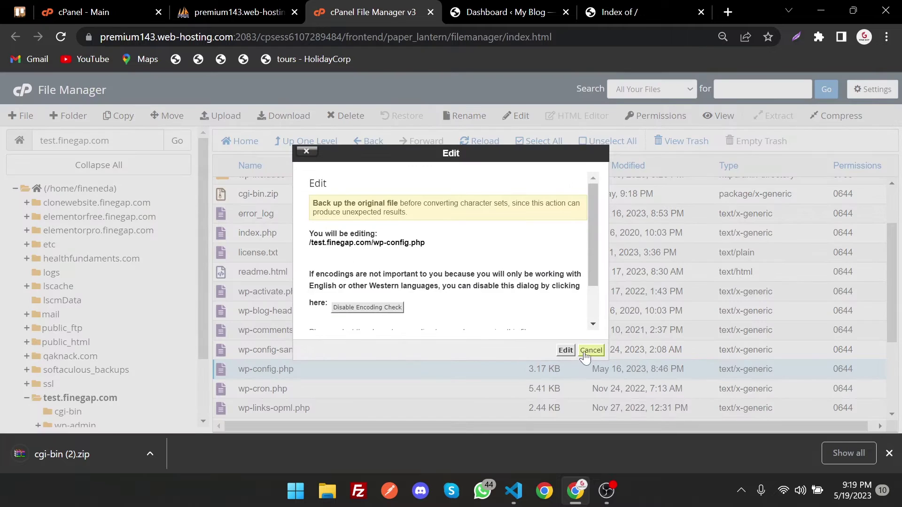
left_click(569, 350)
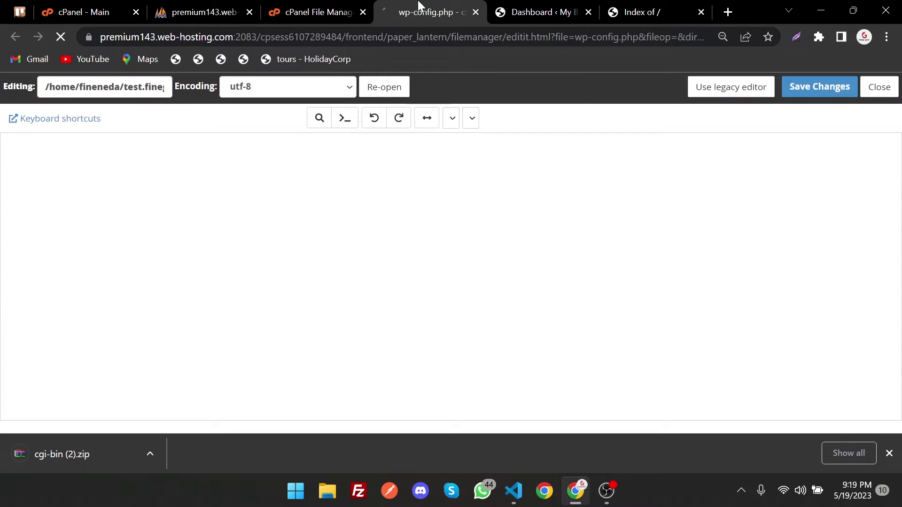
Copy the database name fineneda_test from wp-config.php and start a search in phpMyAdmin.
left_click_drag(156, 147, 33, 147)
scroll(33, 147, "down", 2)
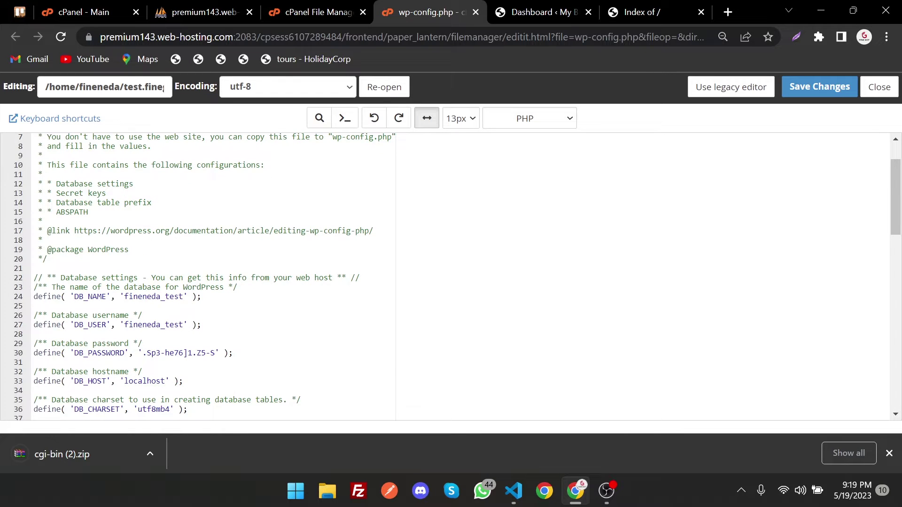
scroll(212, 277, "down", 2)
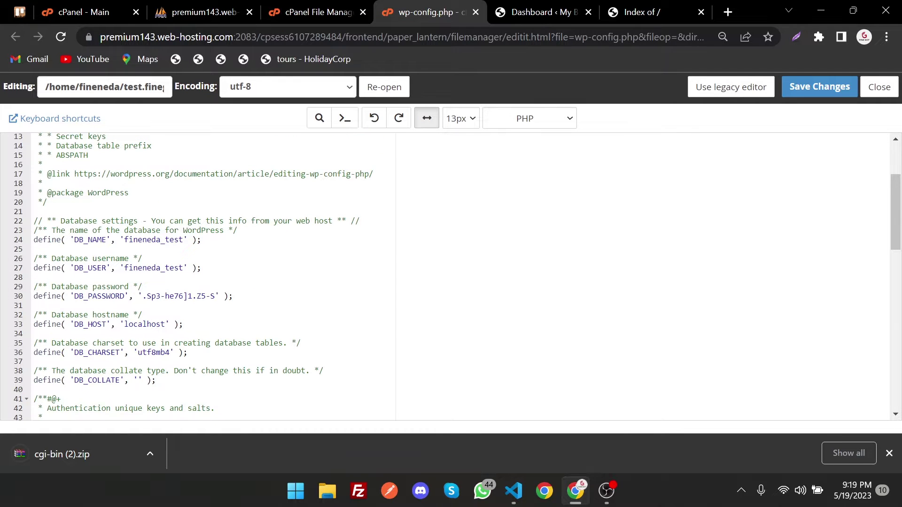
double_click(153, 240)
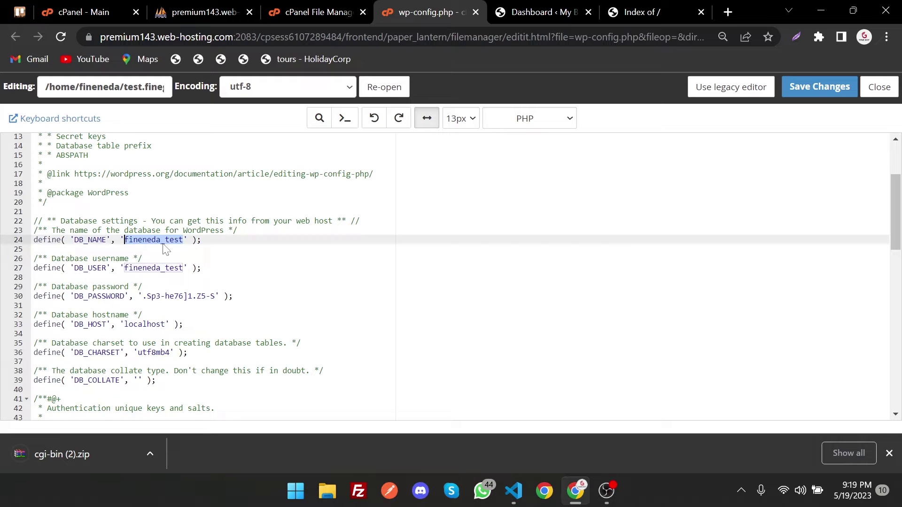
double_click(154, 240)
double_click(125, 268)
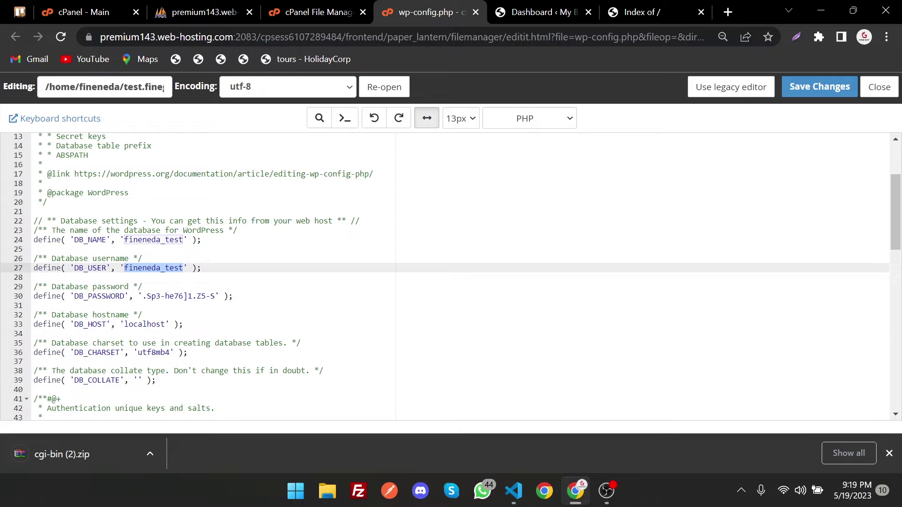
double_click(144, 324)
double_click(153, 240)
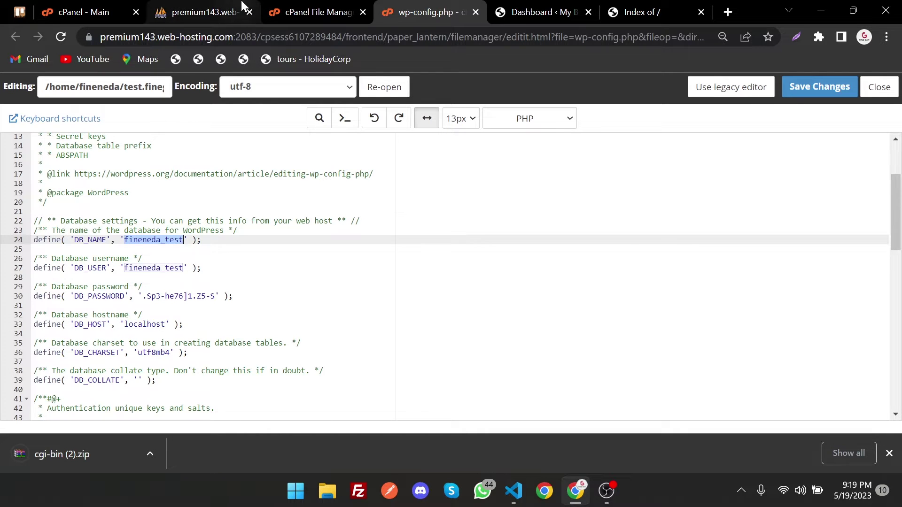
left_click(241, 6)
key("ctrl+f")
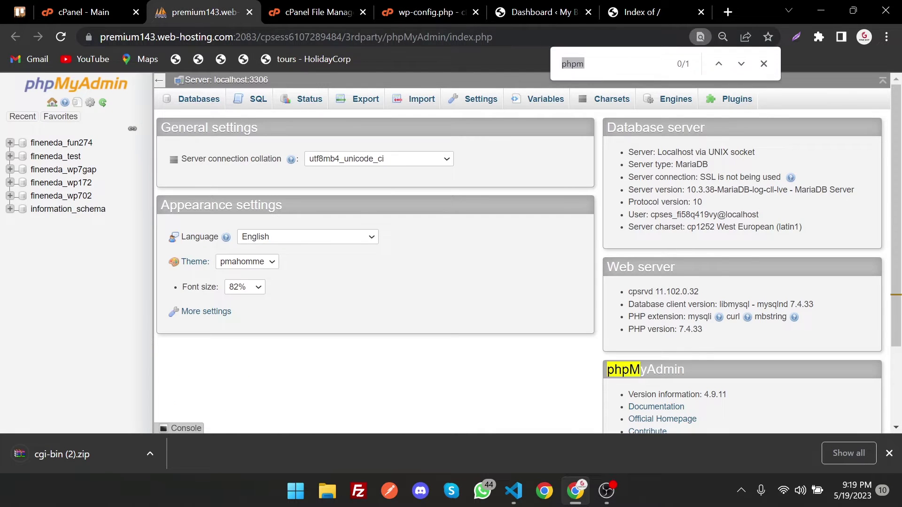
Find fineneda_test and download it as fineneda_test.sql through a Quick SQL export.
key("ctrl+v")
left_click(62, 158)
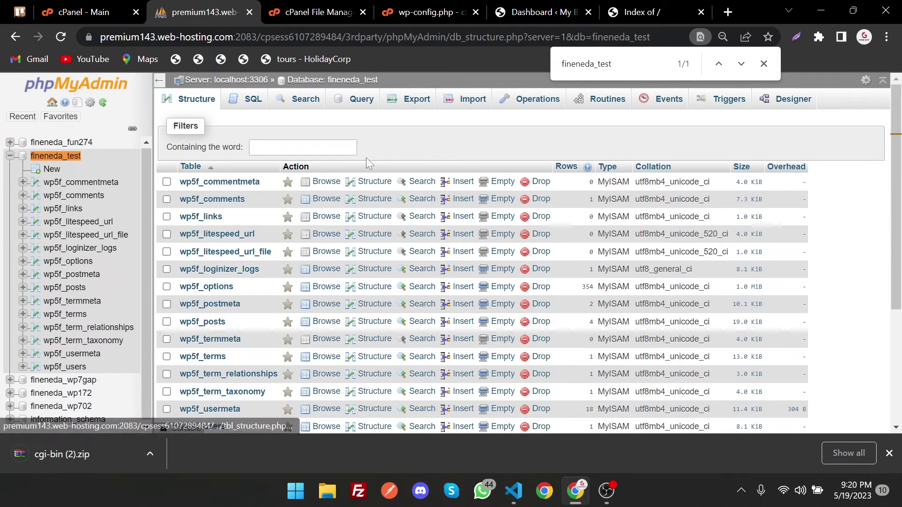
left_click(402, 108)
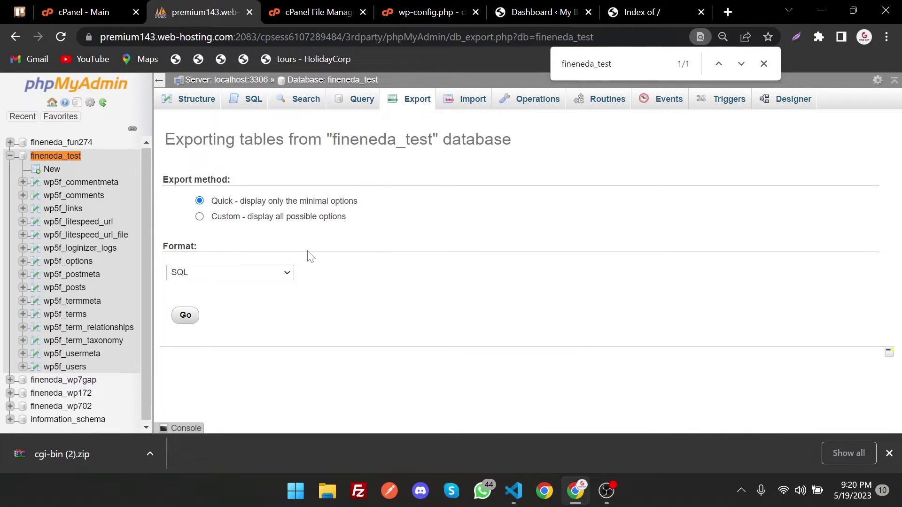
left_click(191, 318)
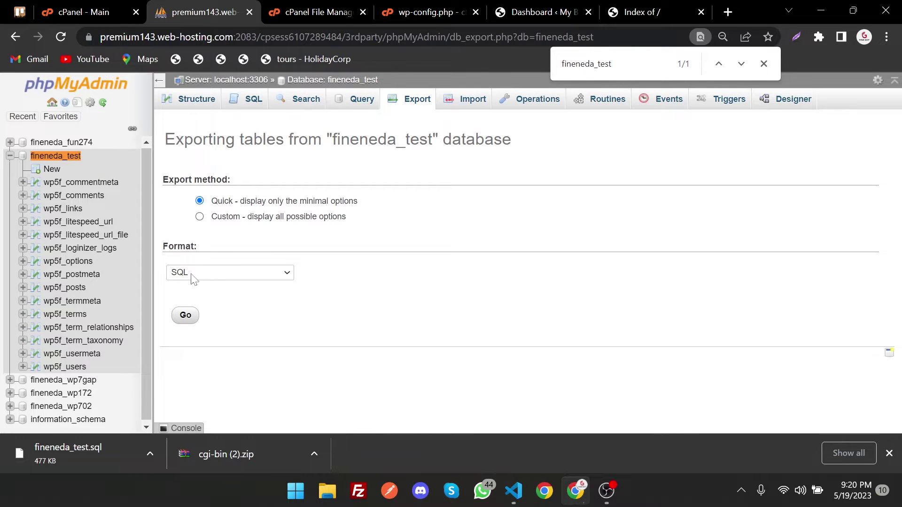
left_click(203, 274)
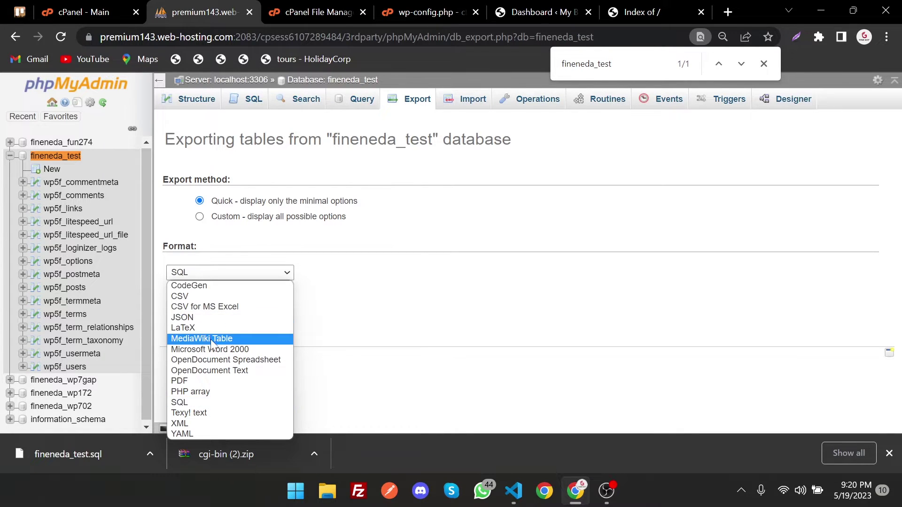
left_click(279, 276)
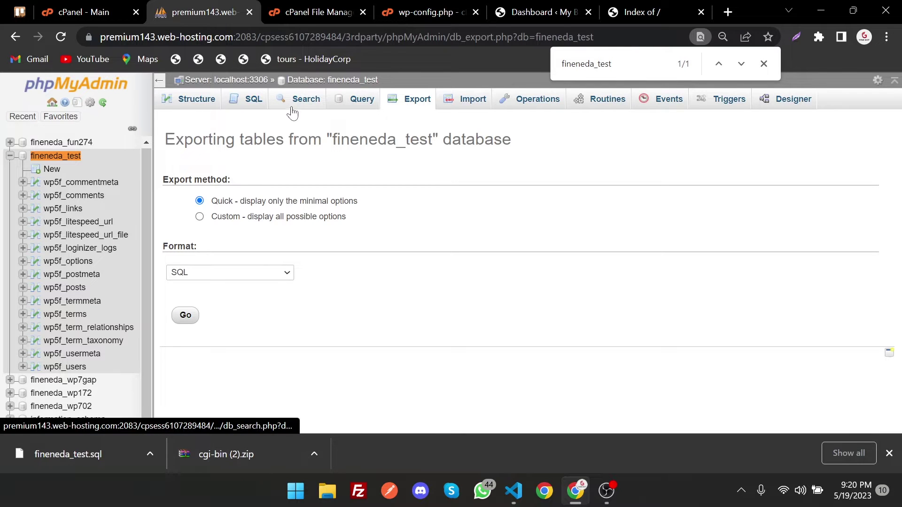
left_click(313, 6)
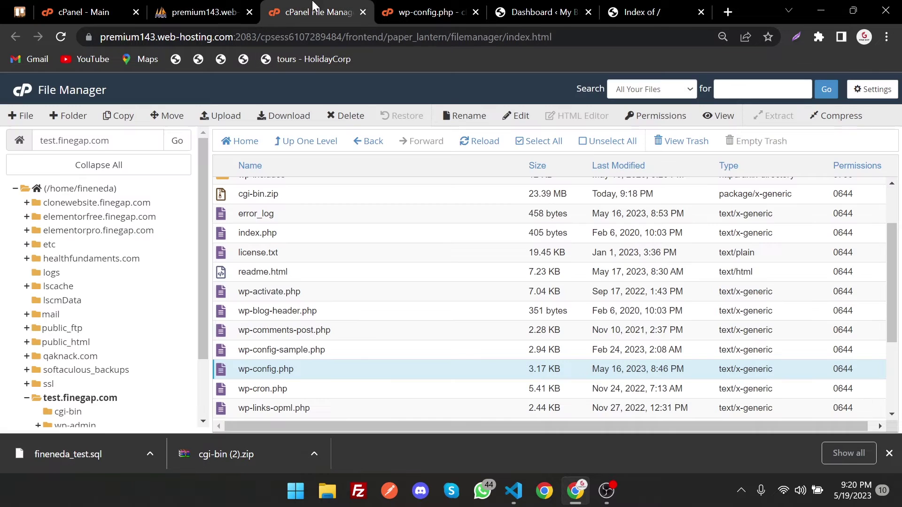
Close the wp-config.php editor tab and search the cPanel home page for 'subd' to find Subdomains.
left_click(475, 12)
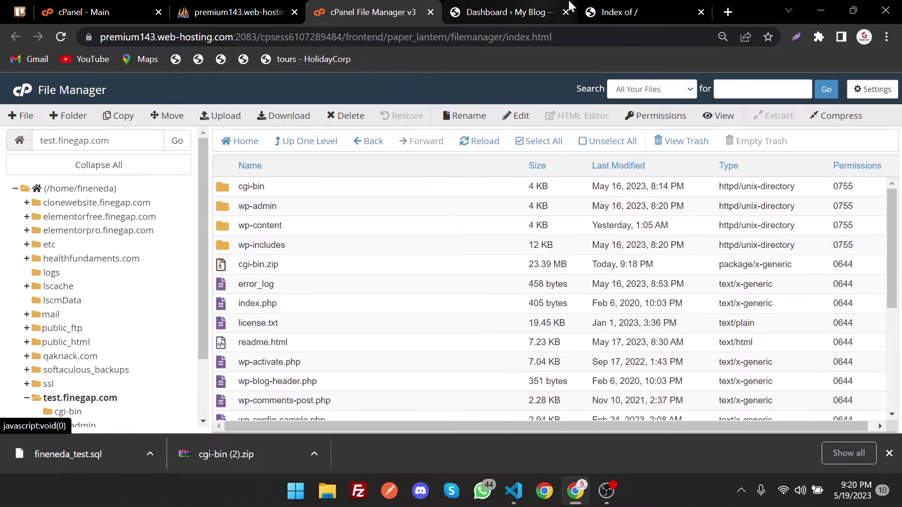
left_click(600, 6)
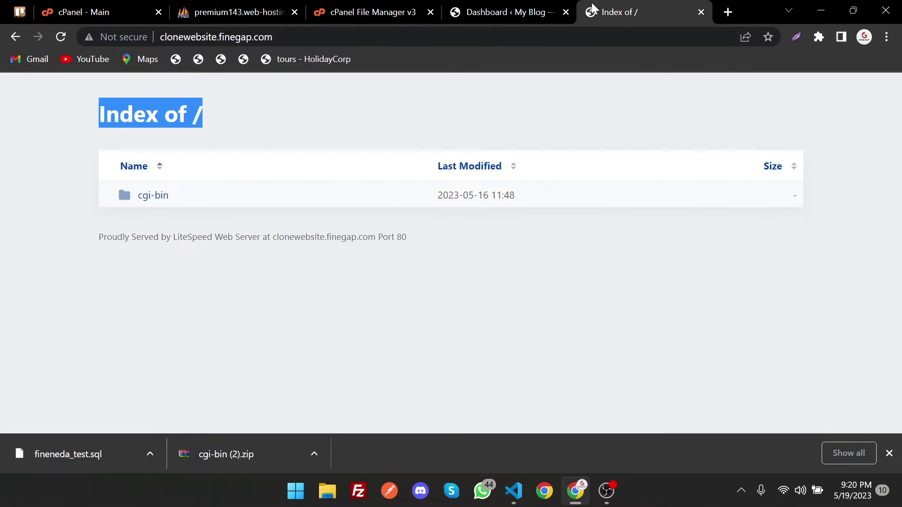
left_click(135, 7)
key("ctrl+f")
type("subd")
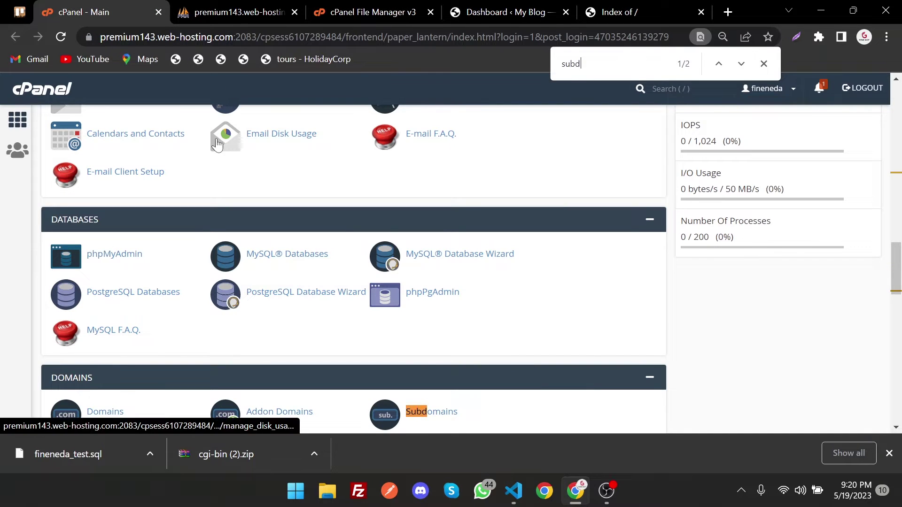
key("Return")
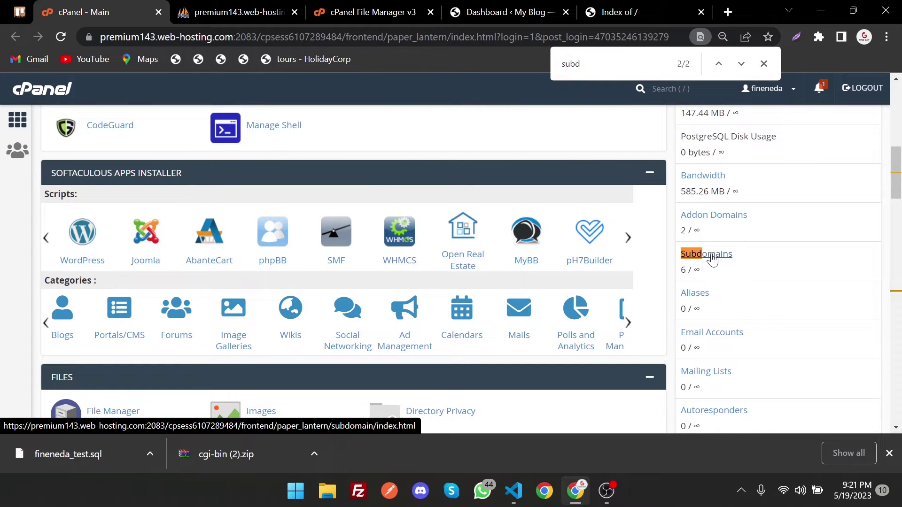
left_click(399, 7)
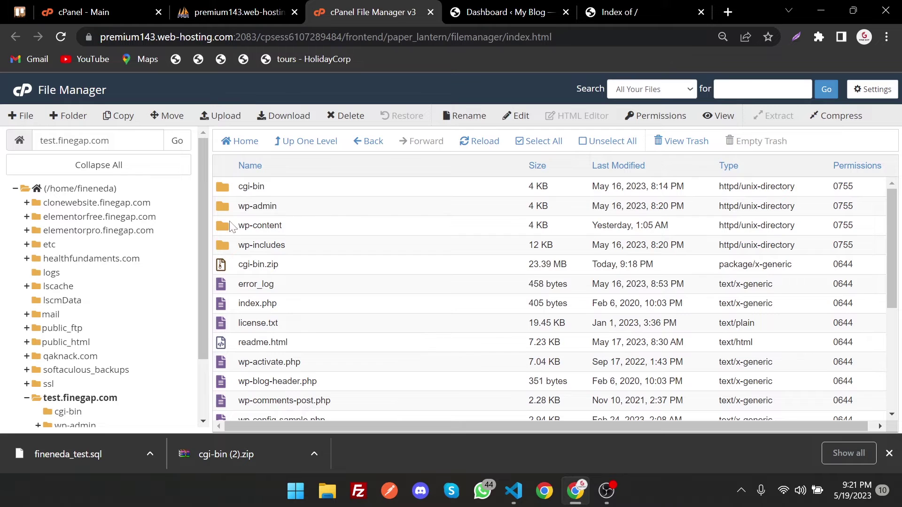
Recheck the clone subdomain page, then open clonewebsite.finegap.com, which holds only cgi-bin.
left_click(595, 19)
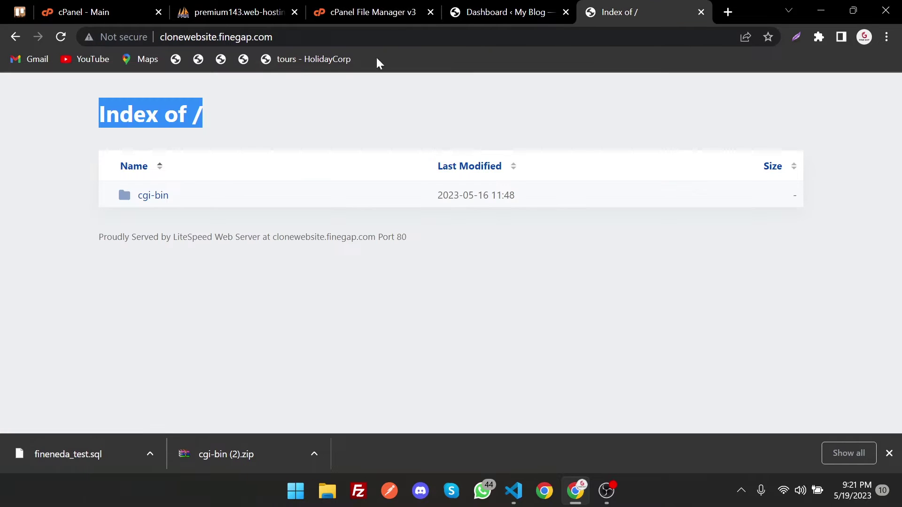
left_click(377, 19)
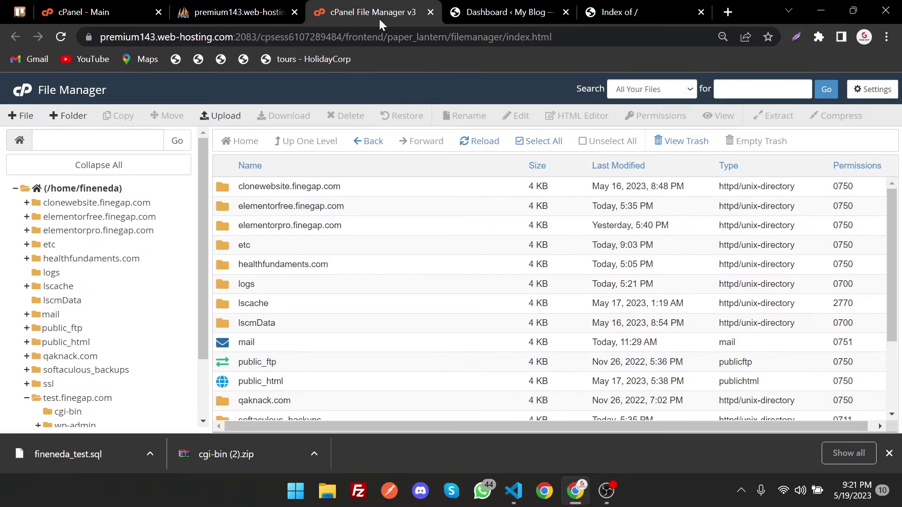
double_click(224, 184)
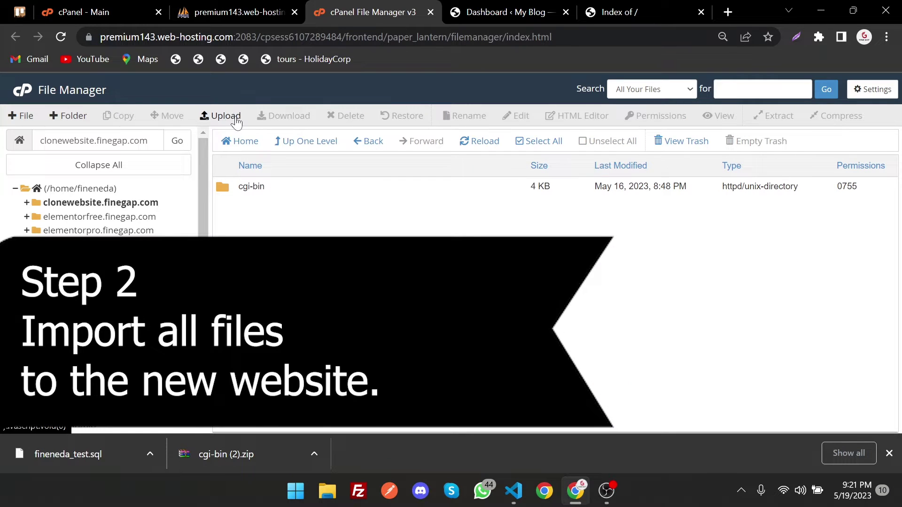
Upload cgi-bin (2).zip into clonewebsite.finegap.com with overwrite allowed, and refresh the listing.
left_click(233, 117)
left_click(160, 203)
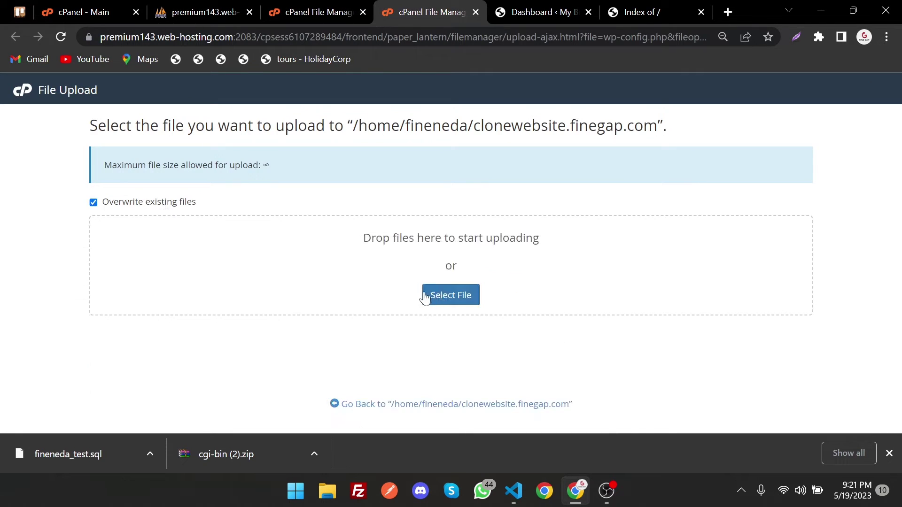
left_click(442, 295)
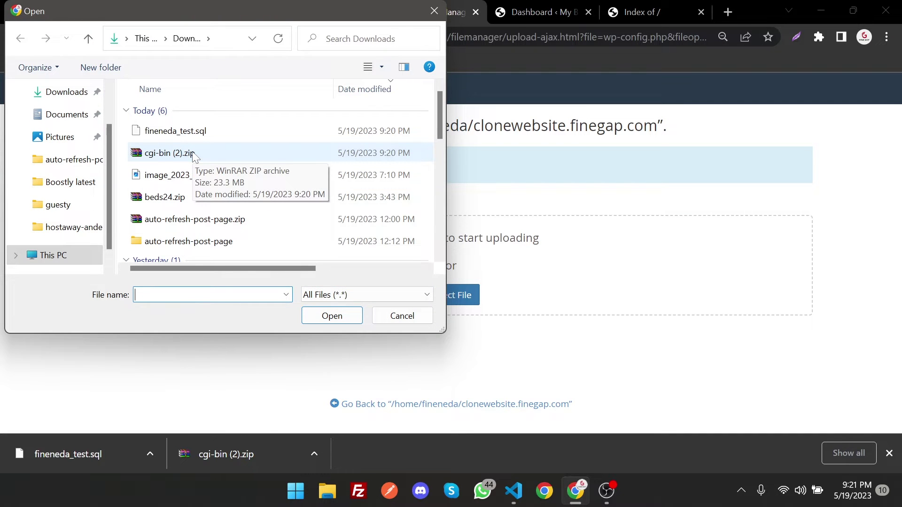
double_click(193, 153)
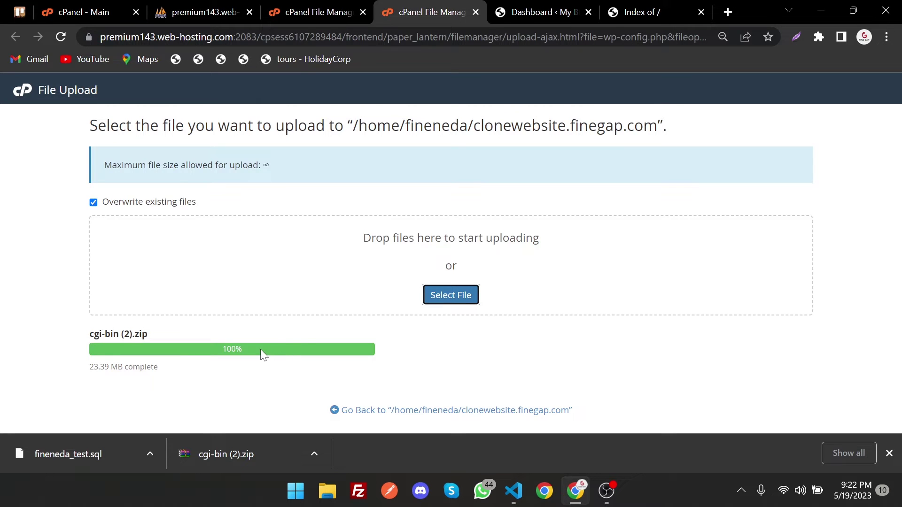
left_click(312, 11)
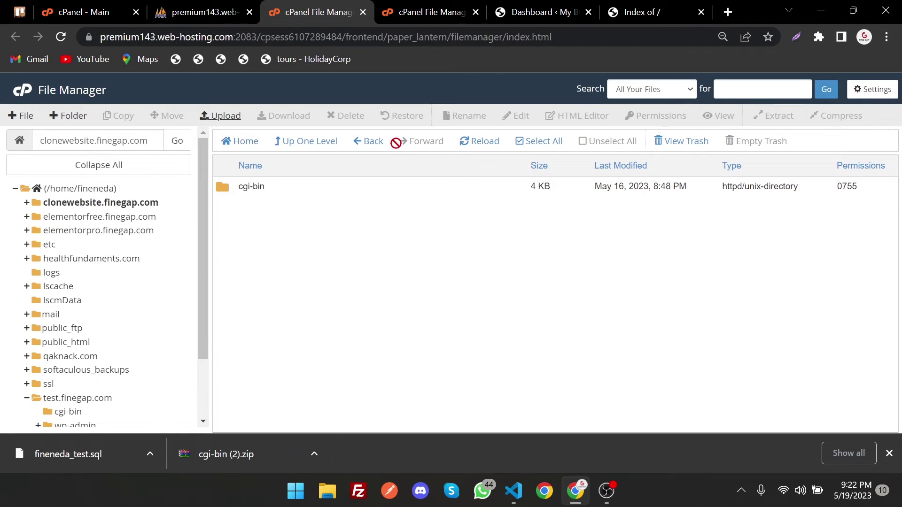
left_click(478, 141)
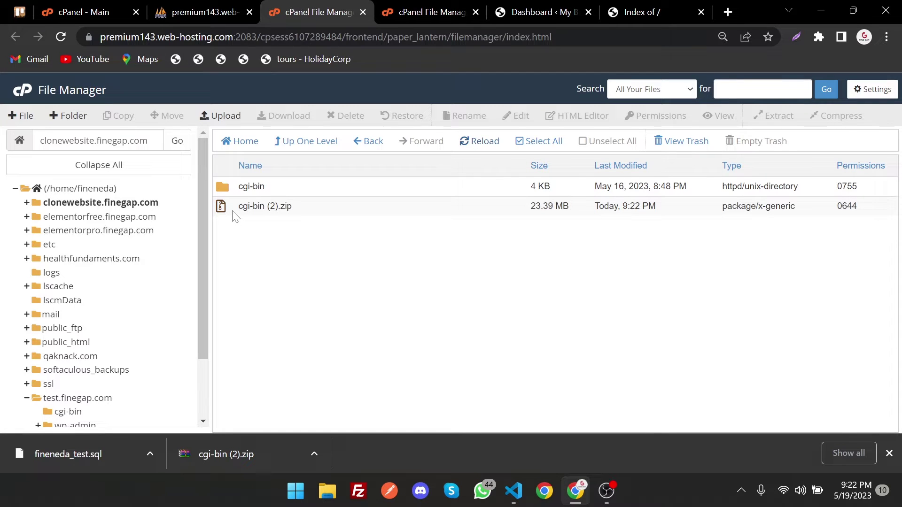
left_click(236, 210)
Extract the WordPress files from cgi-bin (2).zip into clonewebsite.finegap.com.
right_click(235, 209)
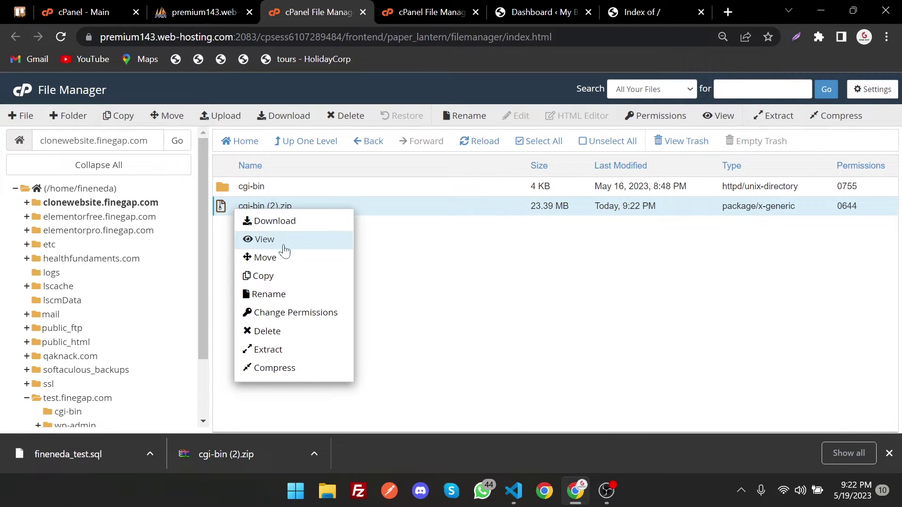
left_click(277, 349)
left_click(550, 318)
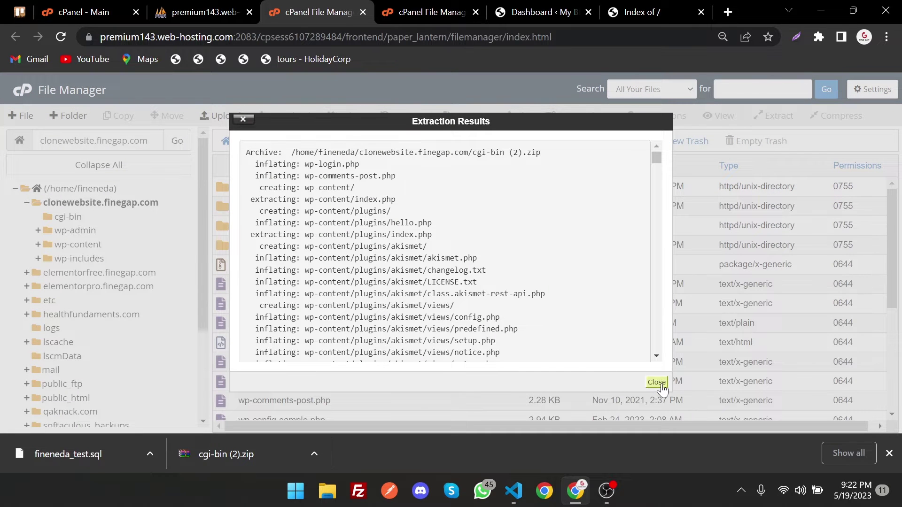
left_click(656, 382)
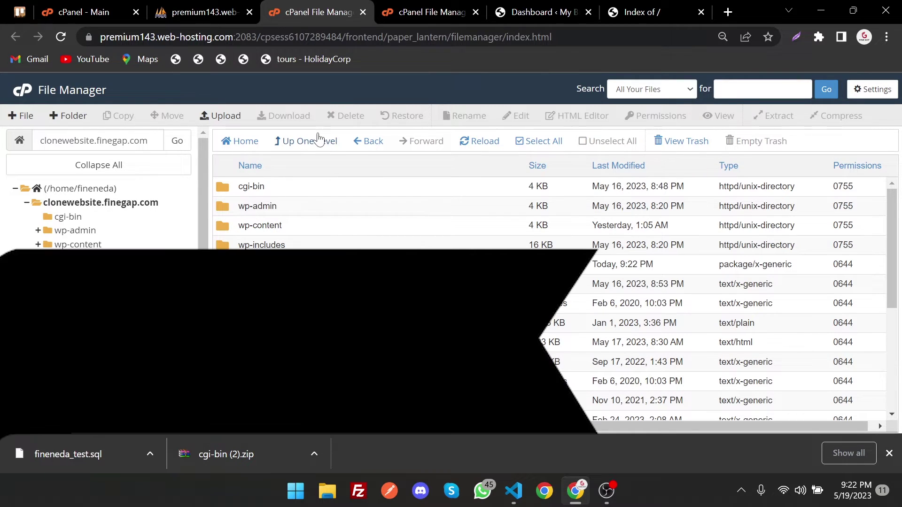
left_click(115, 5)
Find MySQL Databases and create a database named 'clone', giving fineneda_clone.
key("ctrl+f")
type("databa")
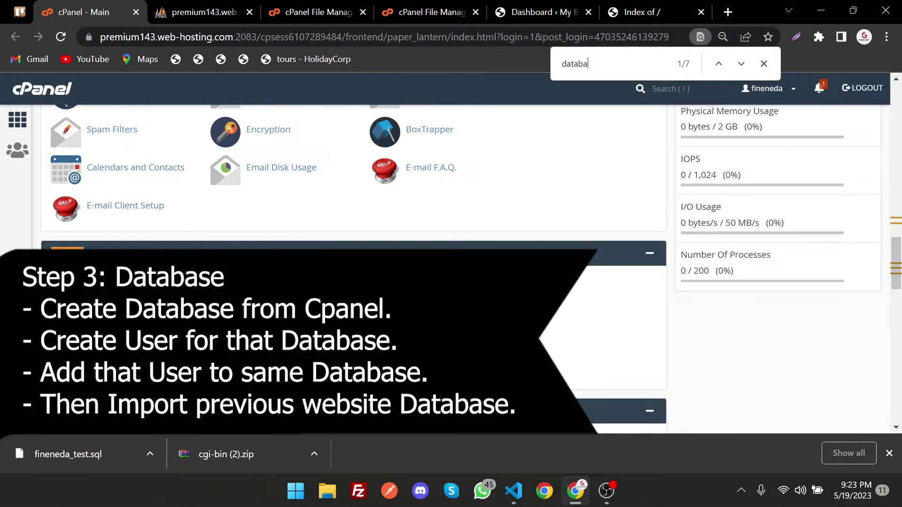
left_click(281, 291)
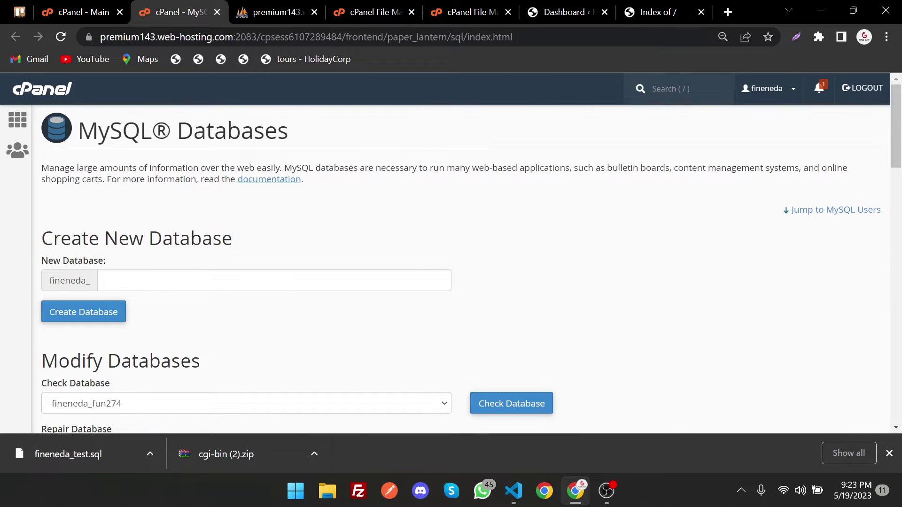
left_click(162, 281)
type("clone")
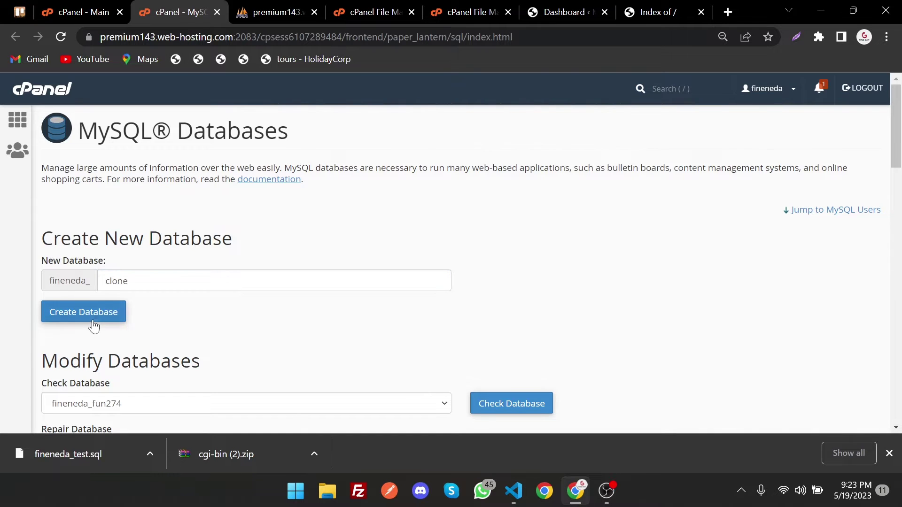
left_click(91, 321)
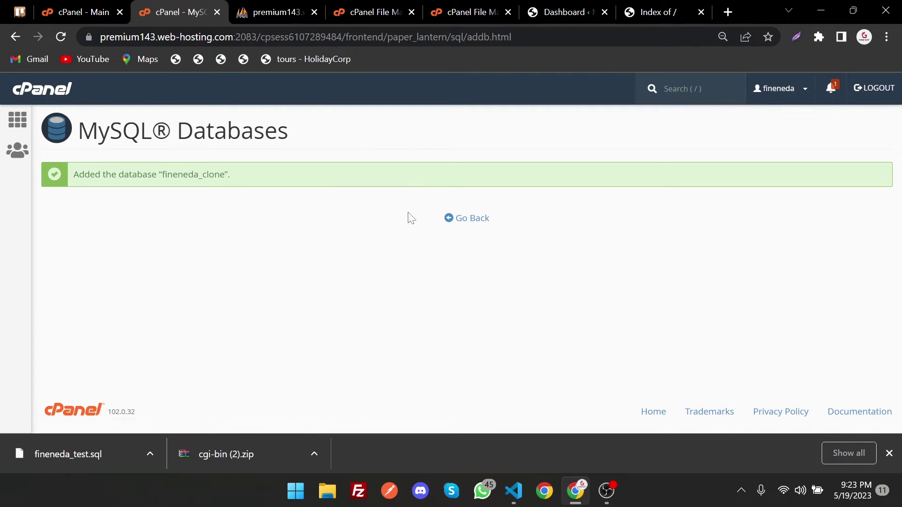
double_click(193, 174)
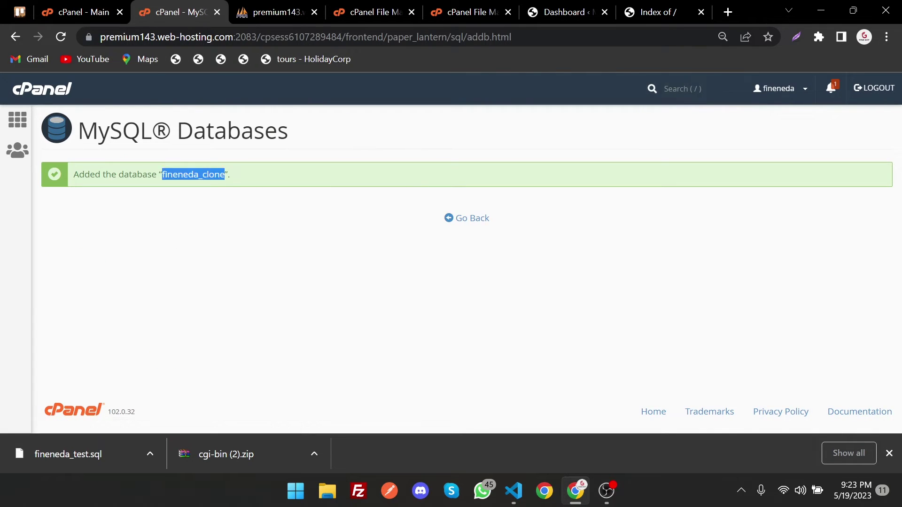
left_click(468, 225)
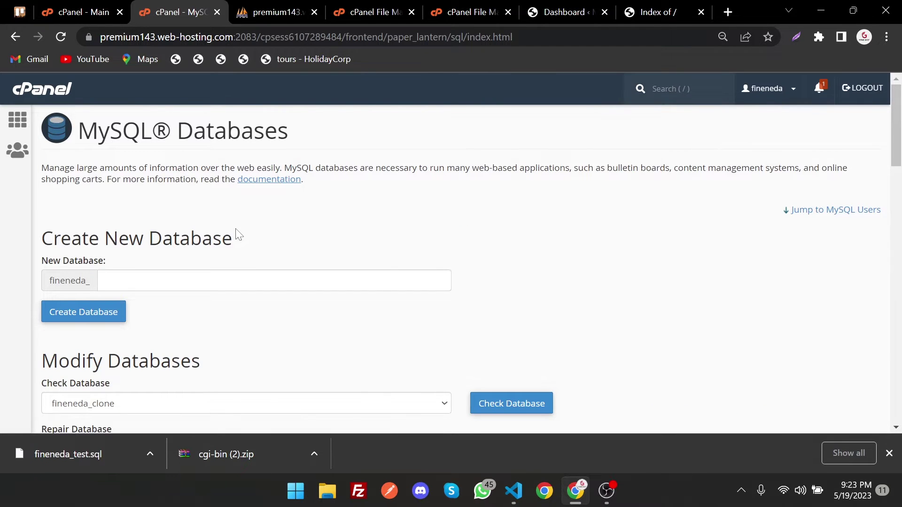
scroll(238, 234, "down", 3)
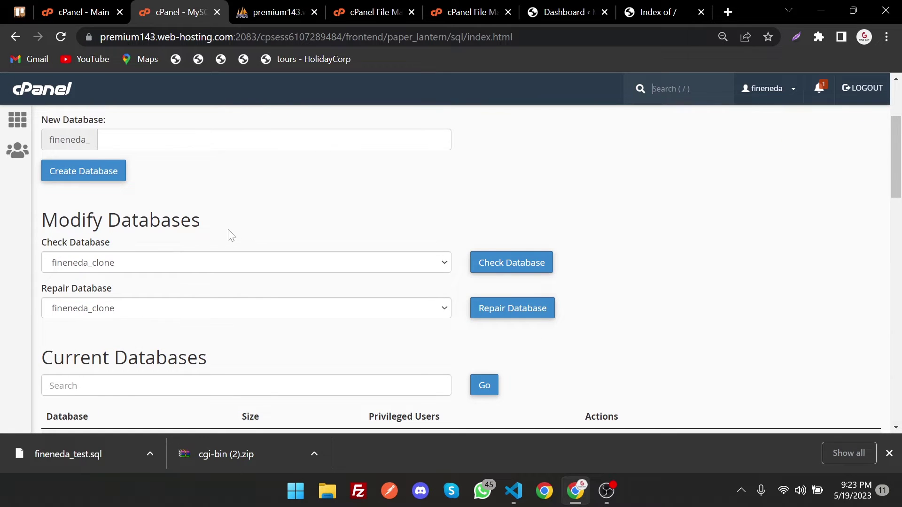
Enter 'clone' as the new MySQL username and generate a strong password.
scroll(230, 235, "down", 12)
left_click(231, 286)
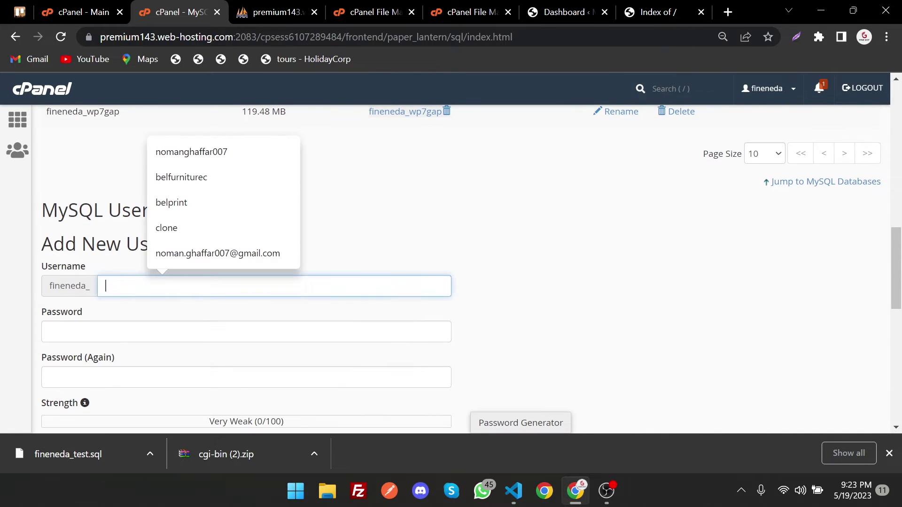
type("clone")
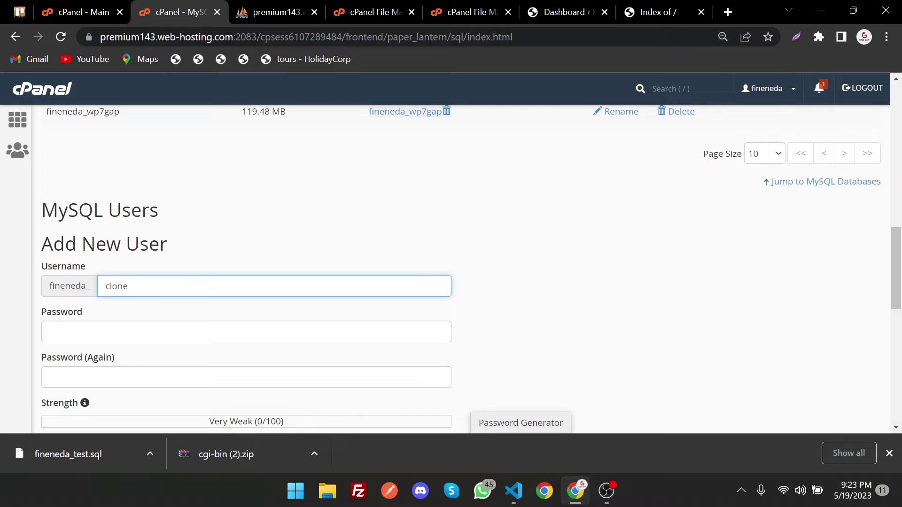
left_click(368, 195)
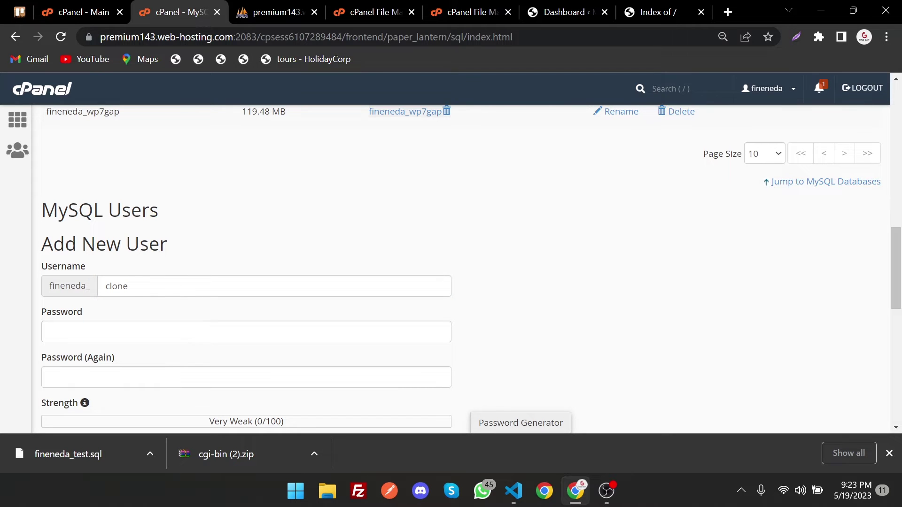
scroll(556, 323, "down", 3)
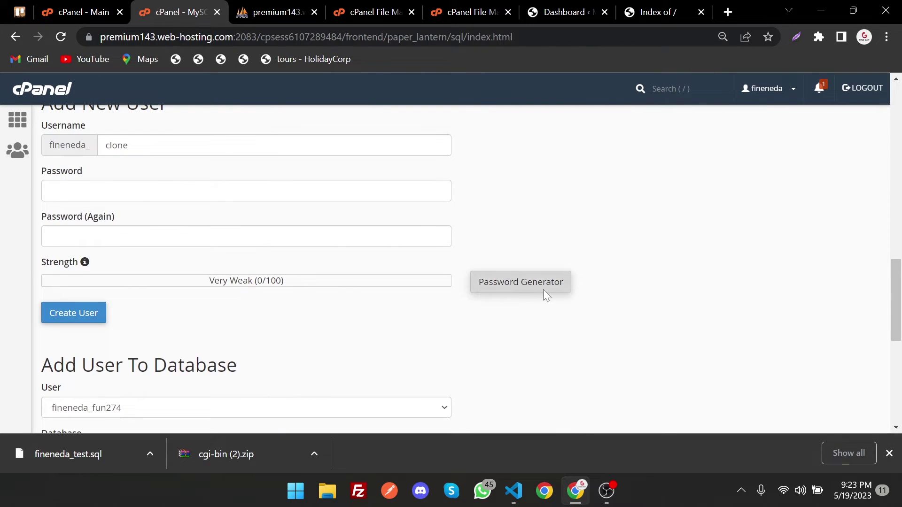
left_click(543, 288)
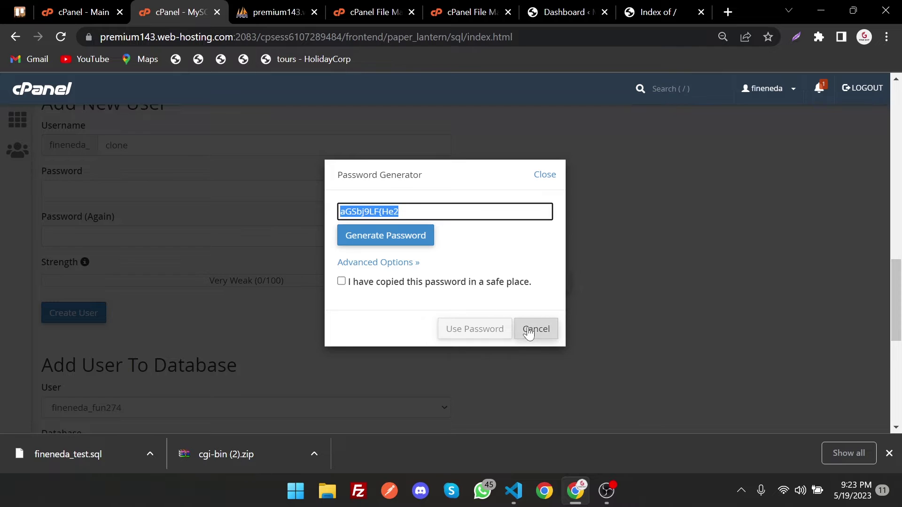
left_click(527, 330)
Paste the password into both fields, keep a copy in notes, and create user fineneda_clone.
left_click(210, 190)
key("ctrl+v")
key("Tab")
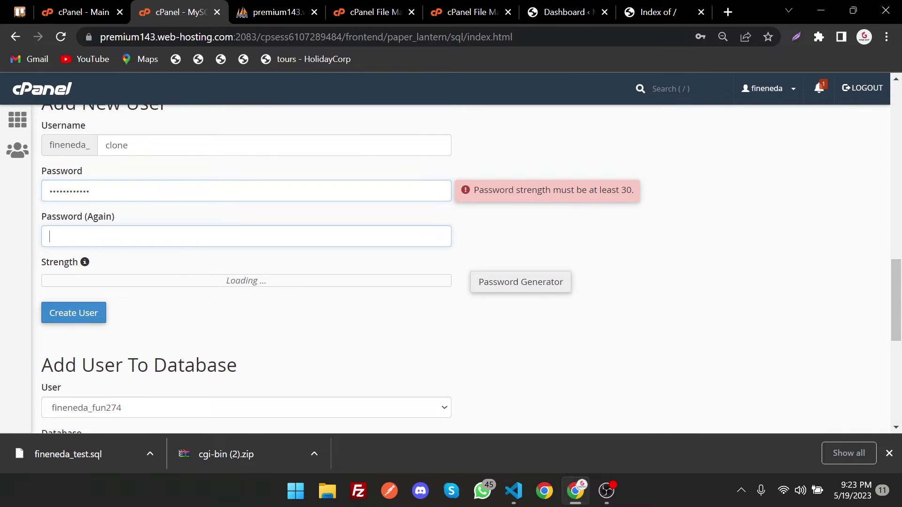
key("ctrl+v")
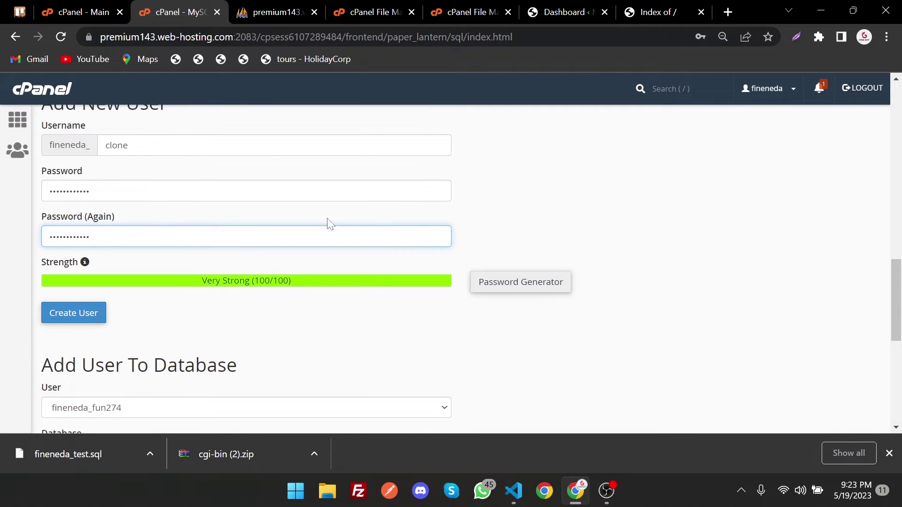
key("alt+Tab")
key("ctrl+v")
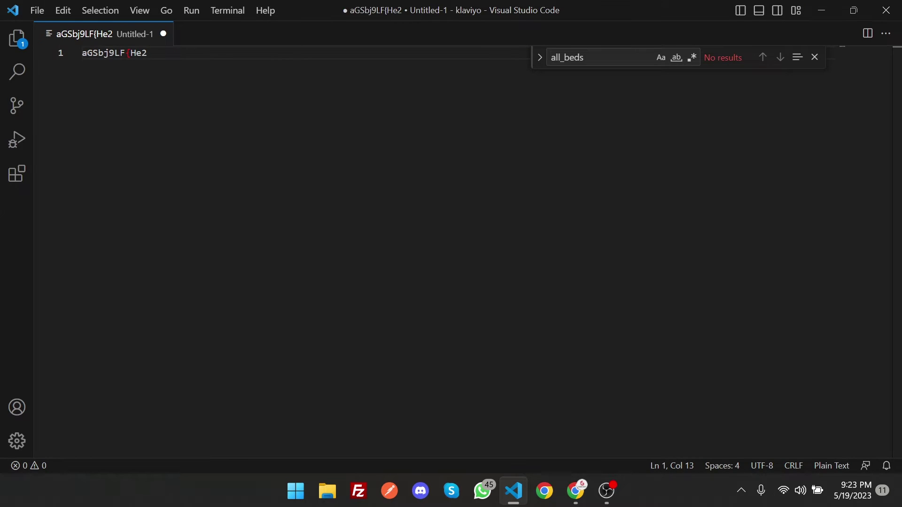
key("alt+Tab")
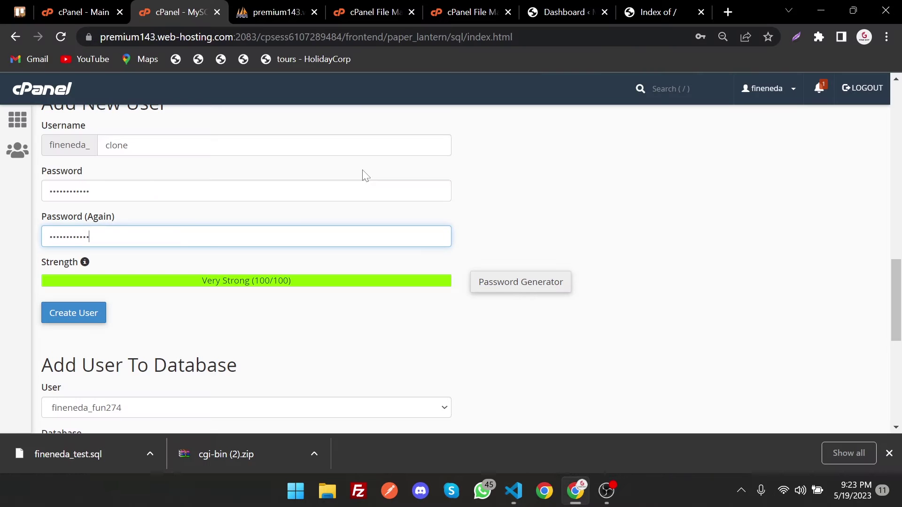
left_click(61, 319)
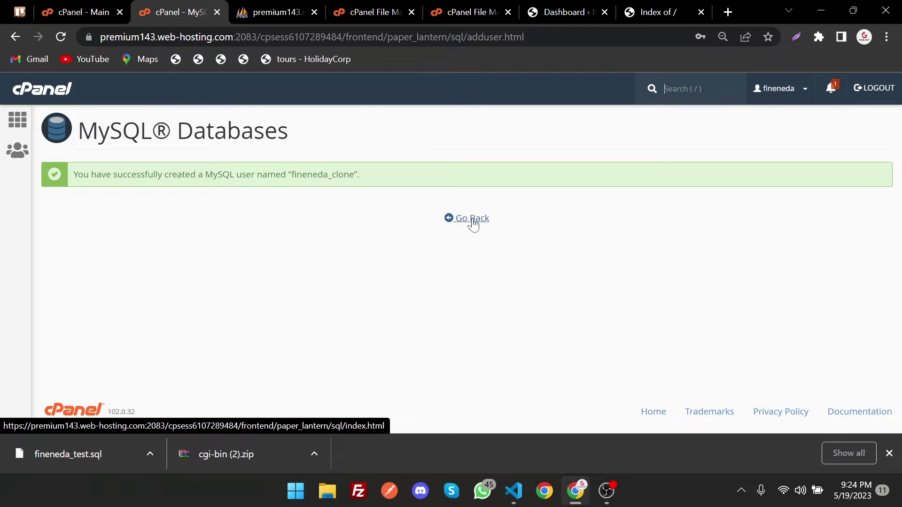
left_click(473, 219)
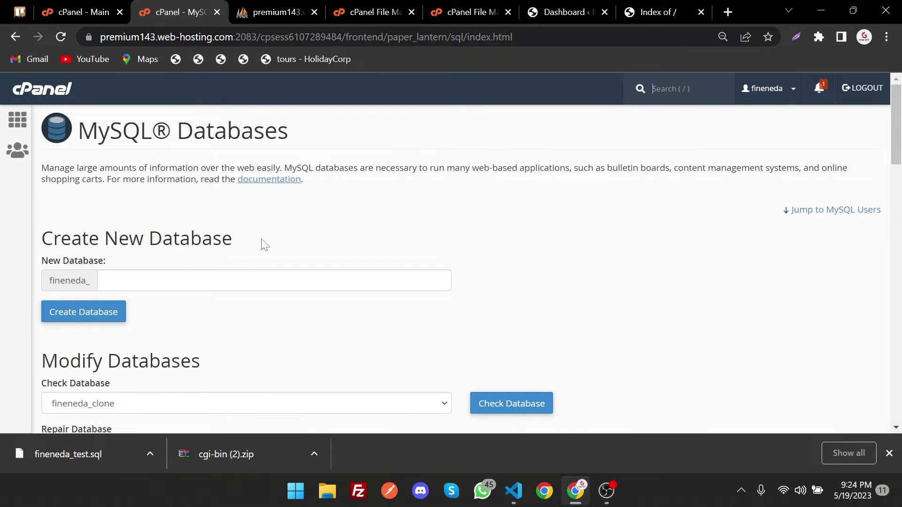
Add user fineneda_clone to database fineneda_clone with ALL PRIVILEGES.
scroll(265, 245, "down", 15)
scroll(249, 250, "down", 8)
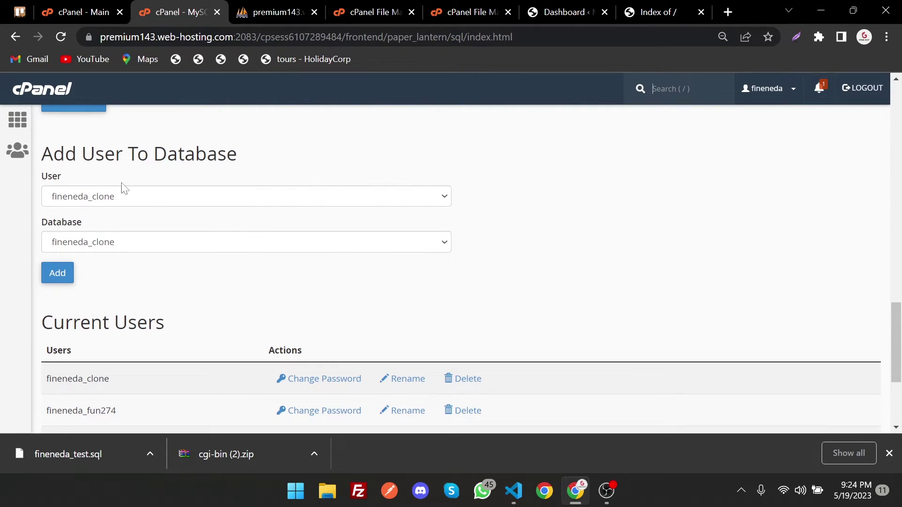
left_click_drag(41, 154, 237, 154)
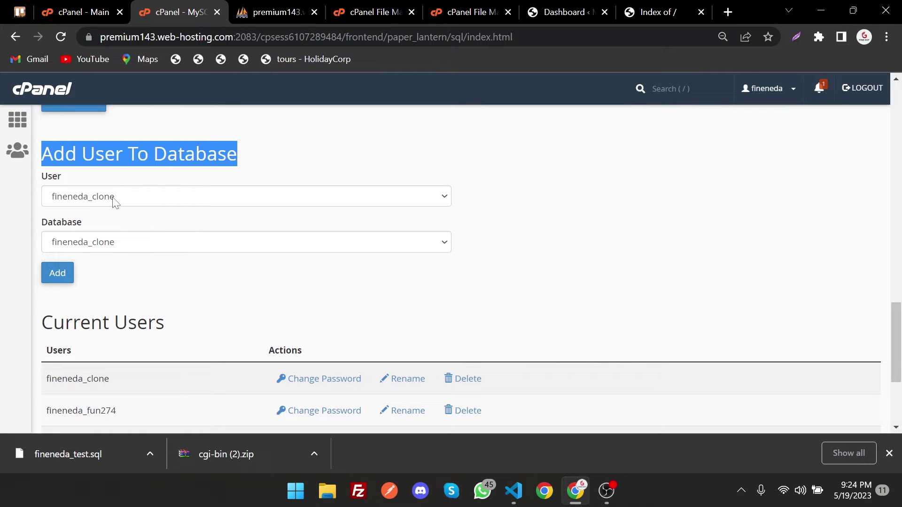
left_click(66, 272)
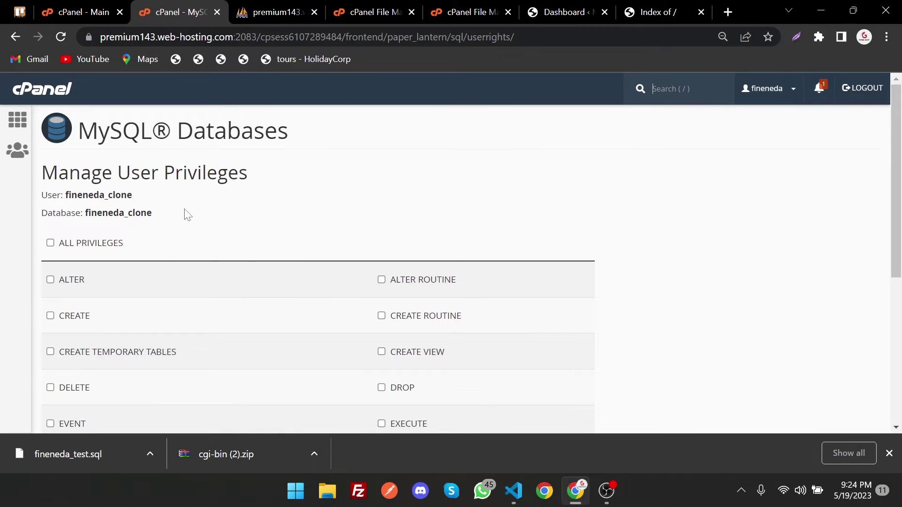
left_click(52, 243)
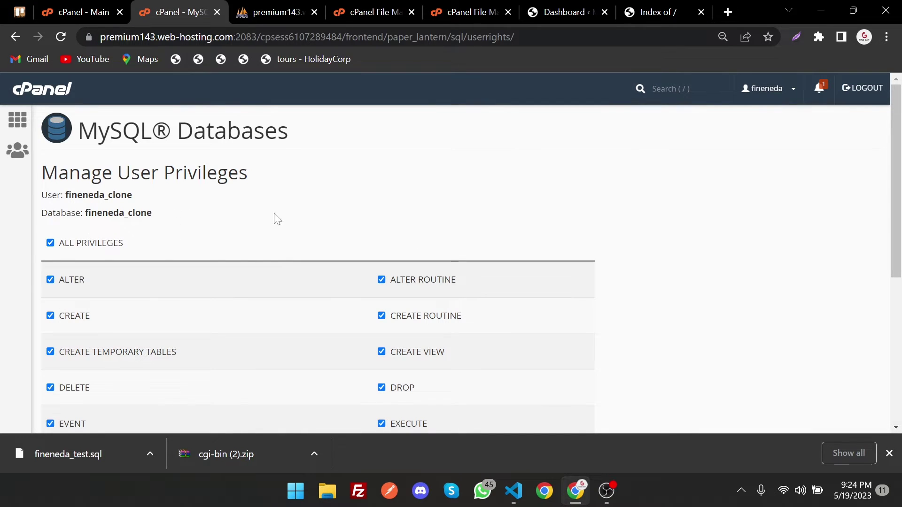
scroll(297, 214, "down", 1)
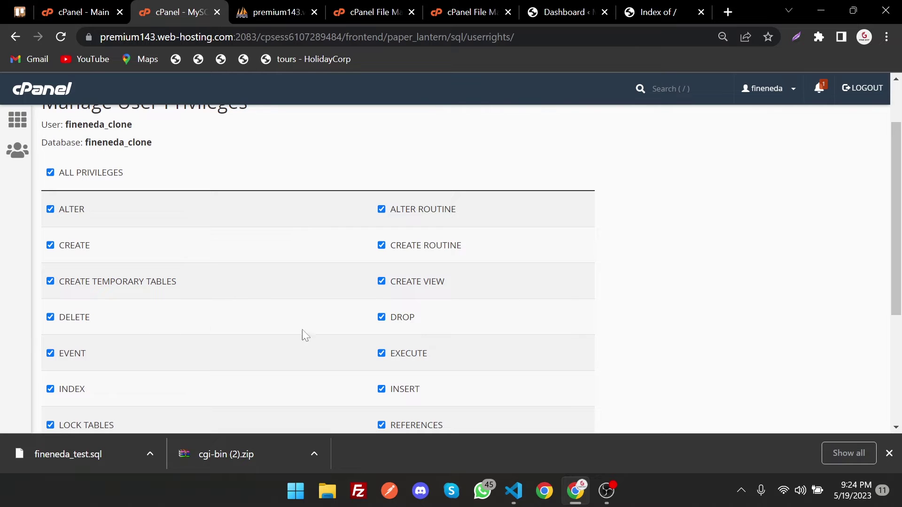
scroll(149, 376, "down", 2)
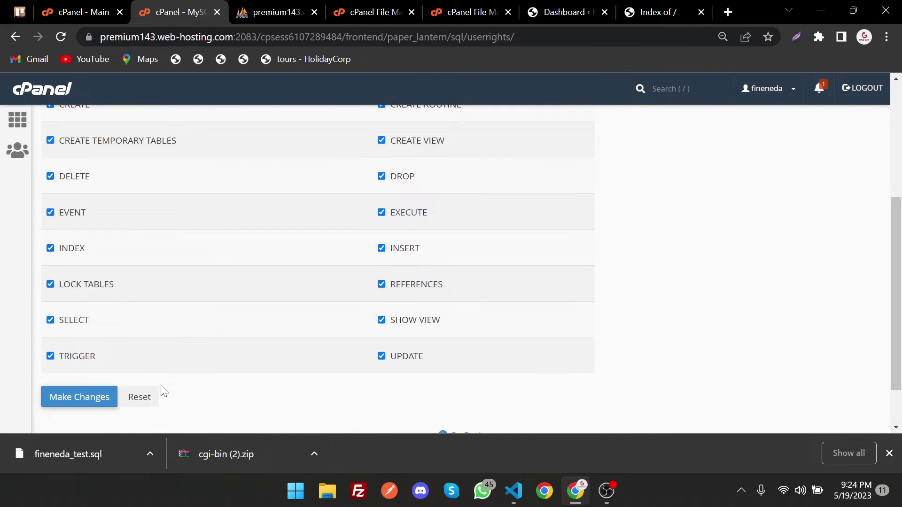
left_click(106, 410)
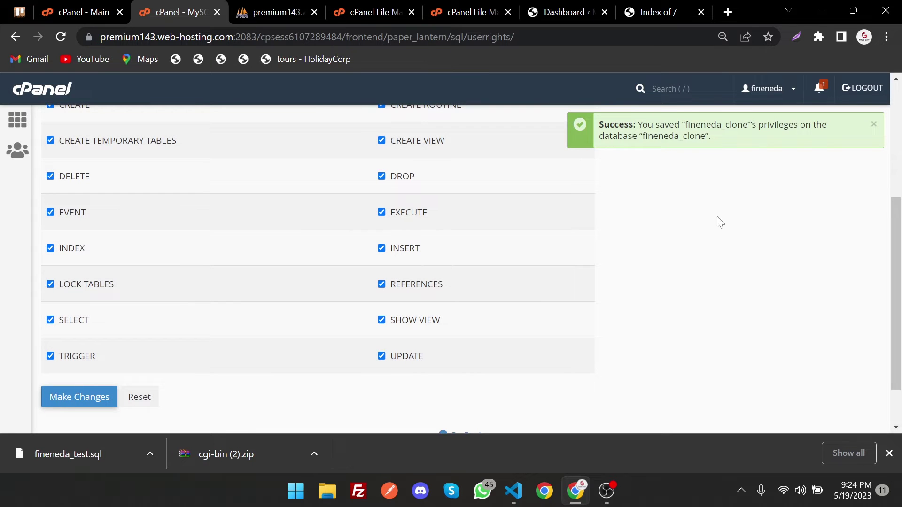
Reload phpMyAdmin and open the new, empty fineneda_clone database.
left_click(282, 6)
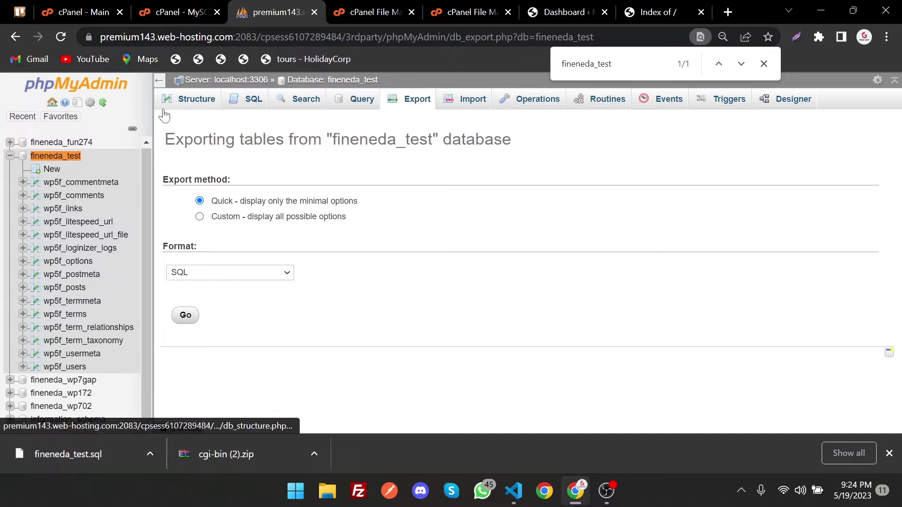
key("F5")
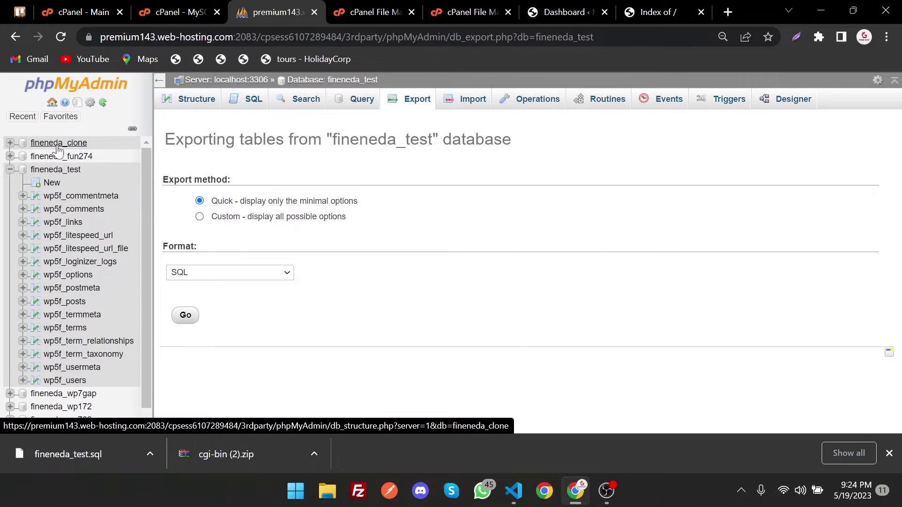
left_click(58, 146)
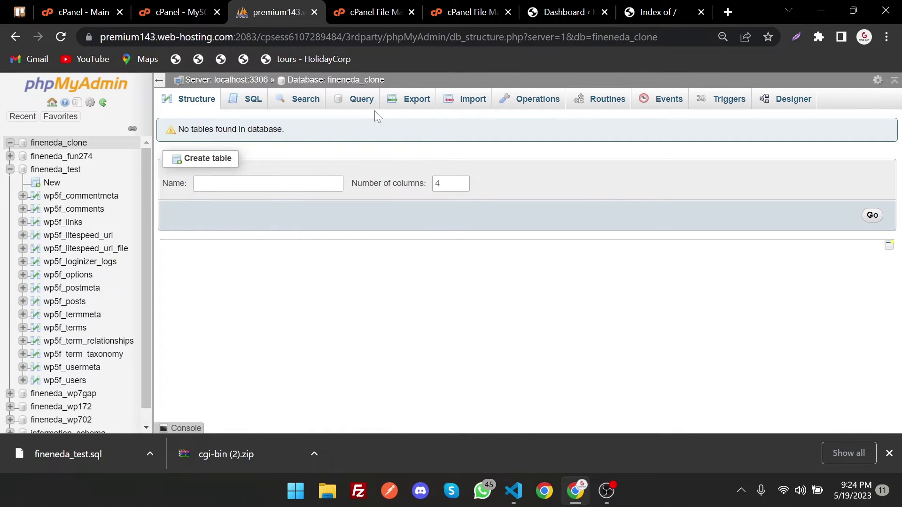
Import fineneda_test.sql into the fineneda_clone database.
left_click(472, 105)
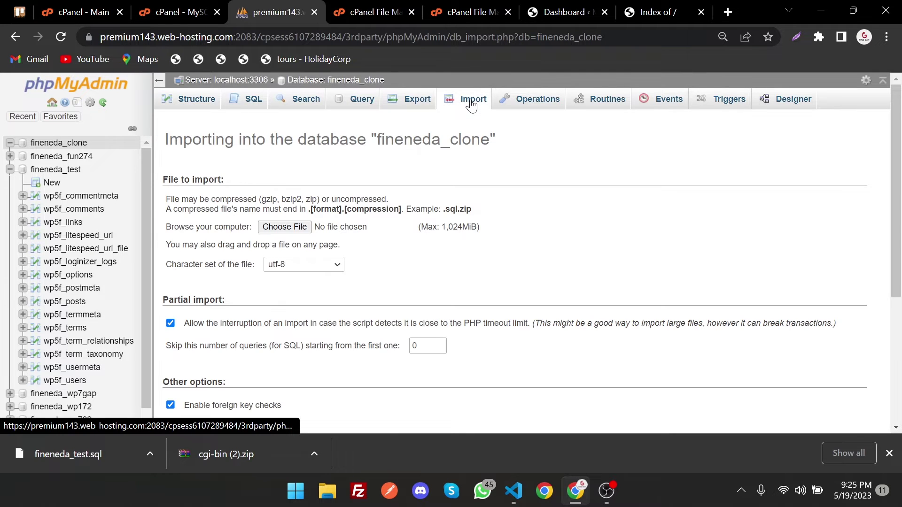
left_click(300, 232)
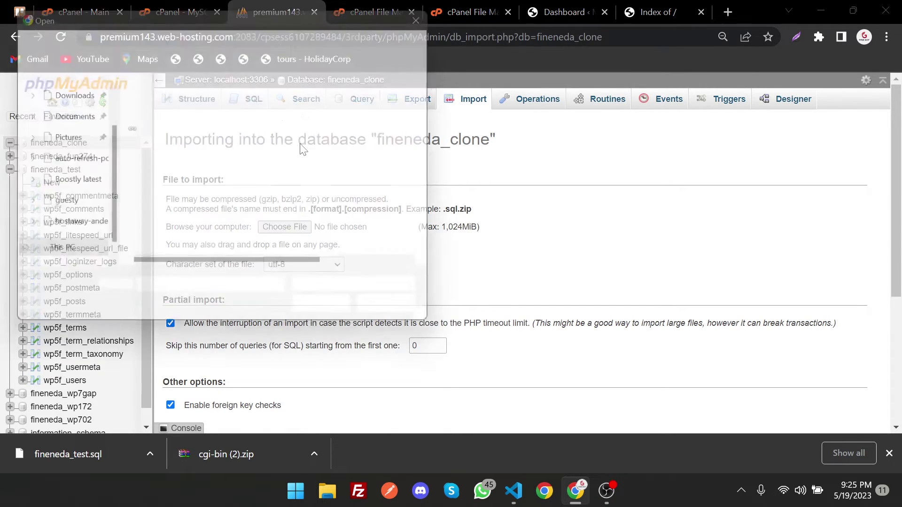
left_click(165, 131)
double_click(164, 131)
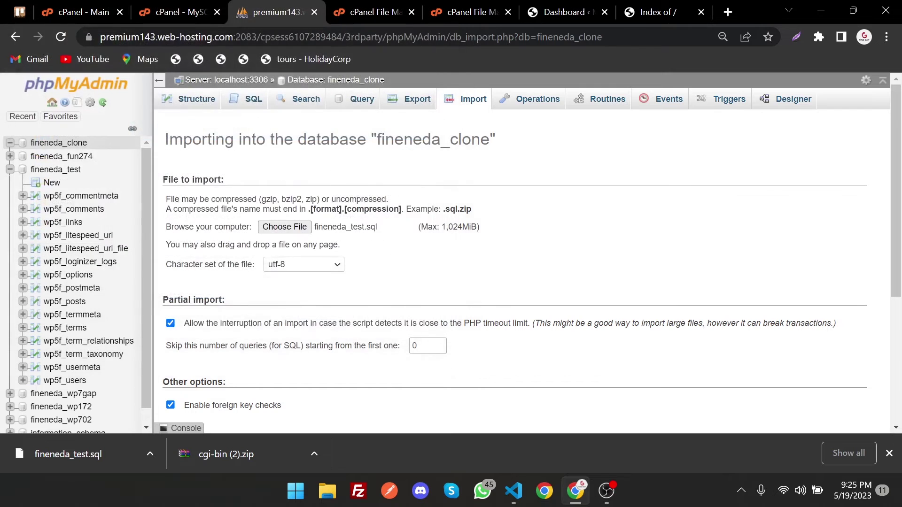
scroll(347, 281, "down", 5)
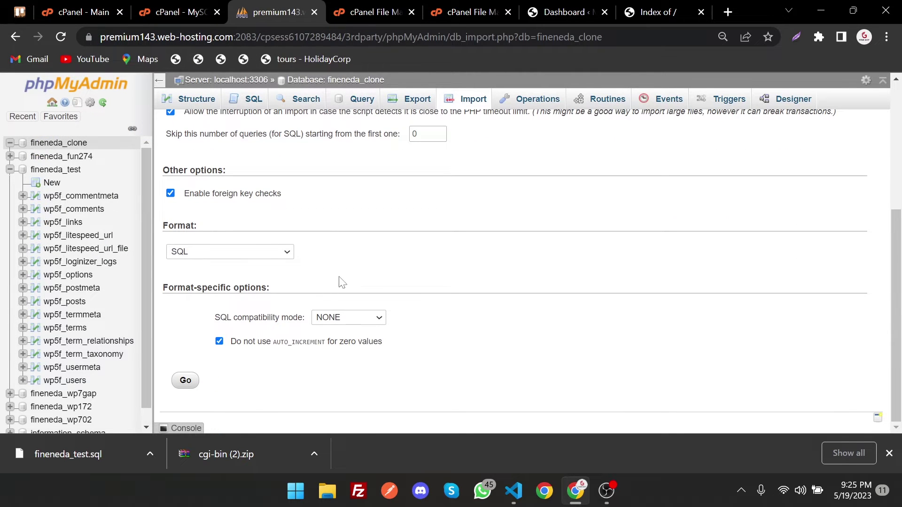
left_click(188, 383)
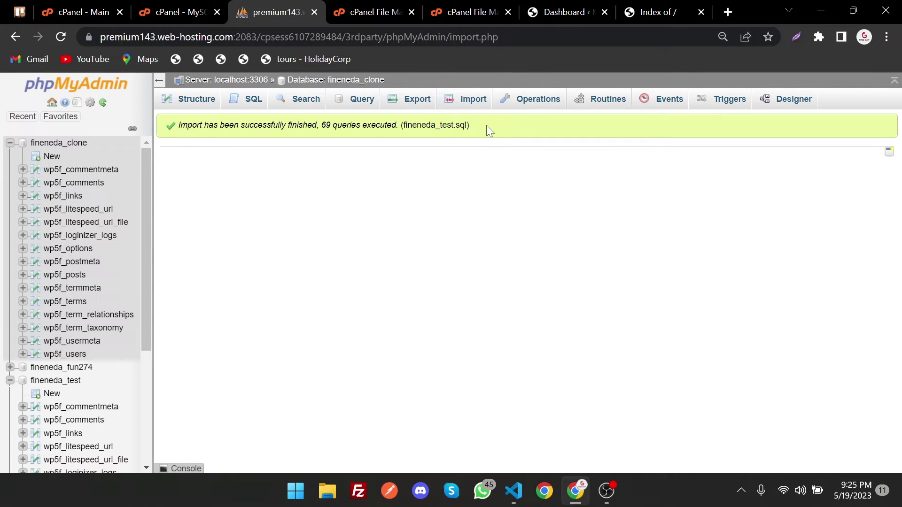
Check the import success message and close the cPanel MySQL Databases tab.
left_click_drag(486, 125, 179, 125)
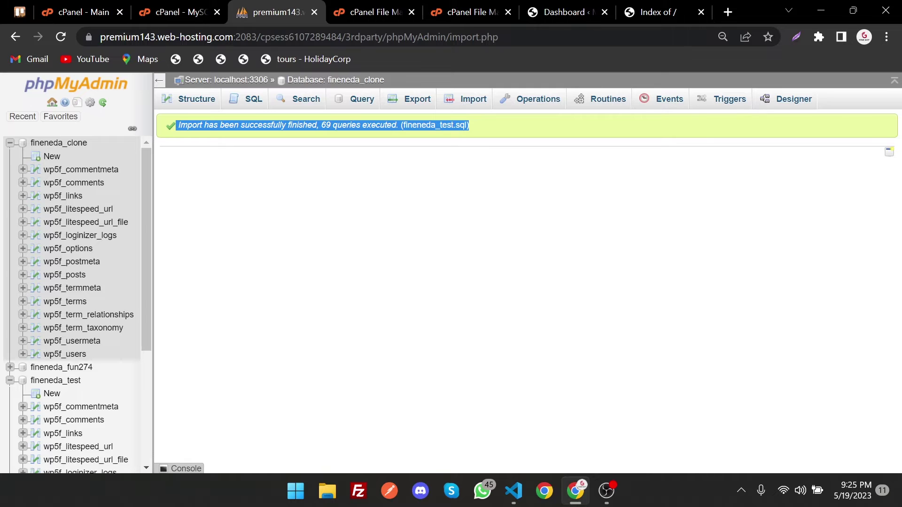
left_click(205, 12)
left_click(216, 12)
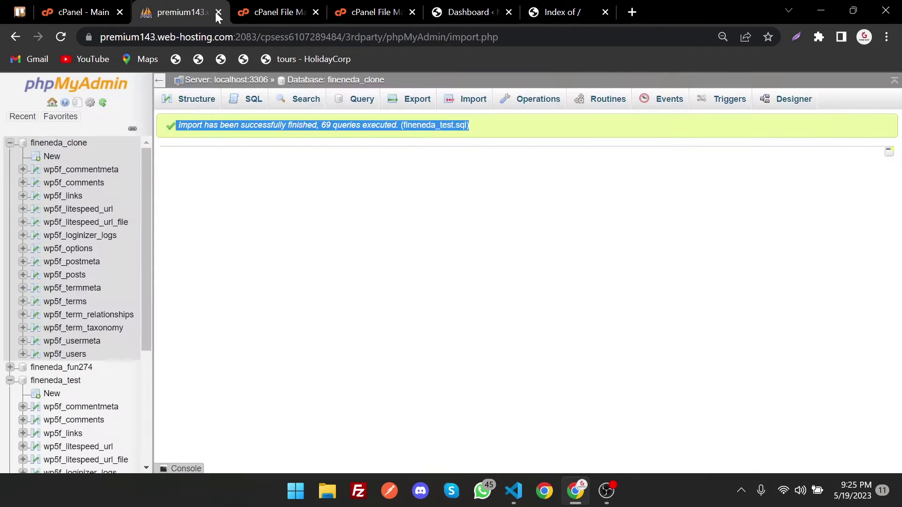
Close the duplicate File Manager tab and open the clone's wp-config.php in the editor.
left_click(376, 11)
left_click(411, 13)
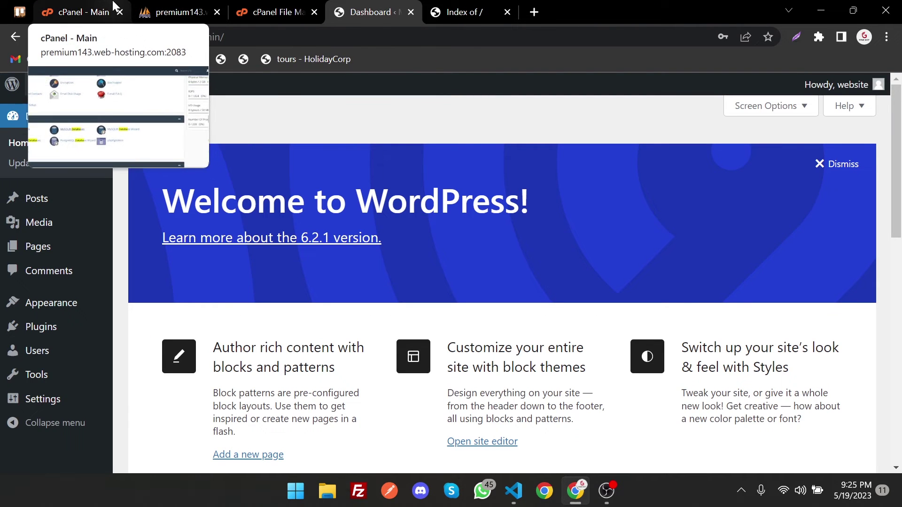
left_click(271, 7)
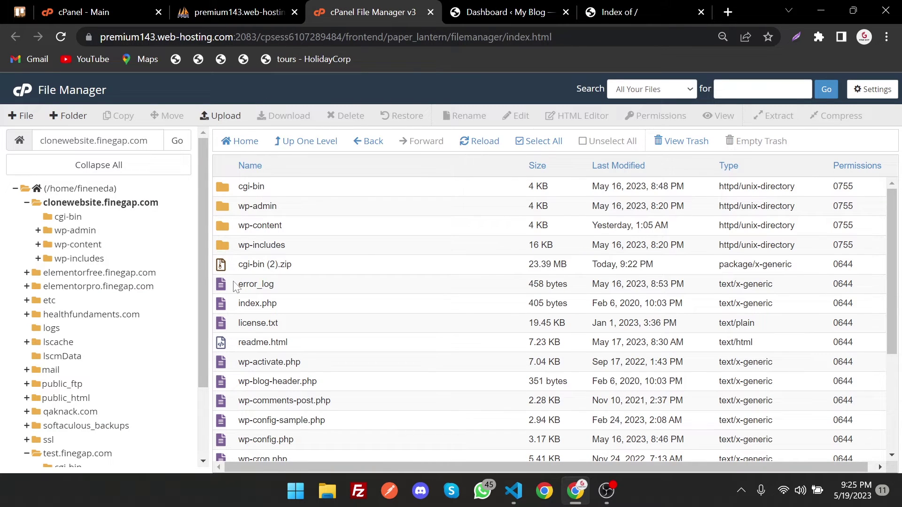
scroll(239, 404, "down", 2)
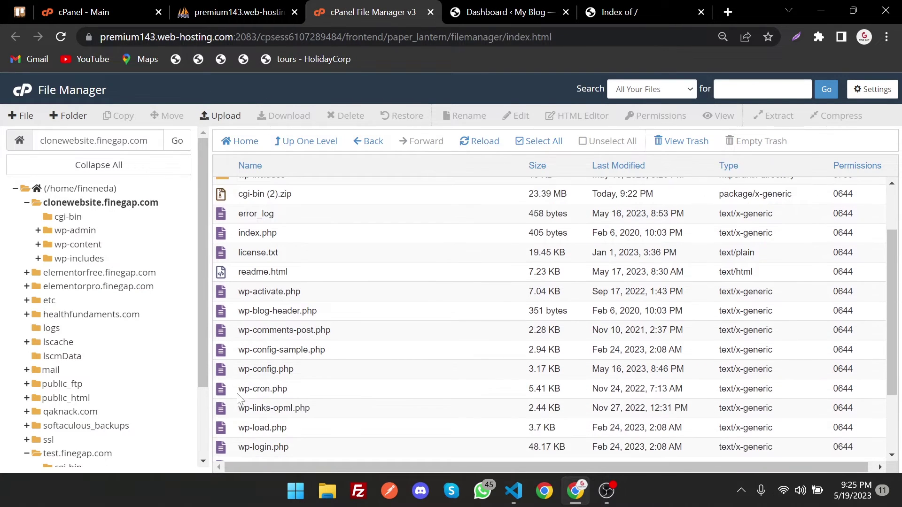
left_click(266, 369)
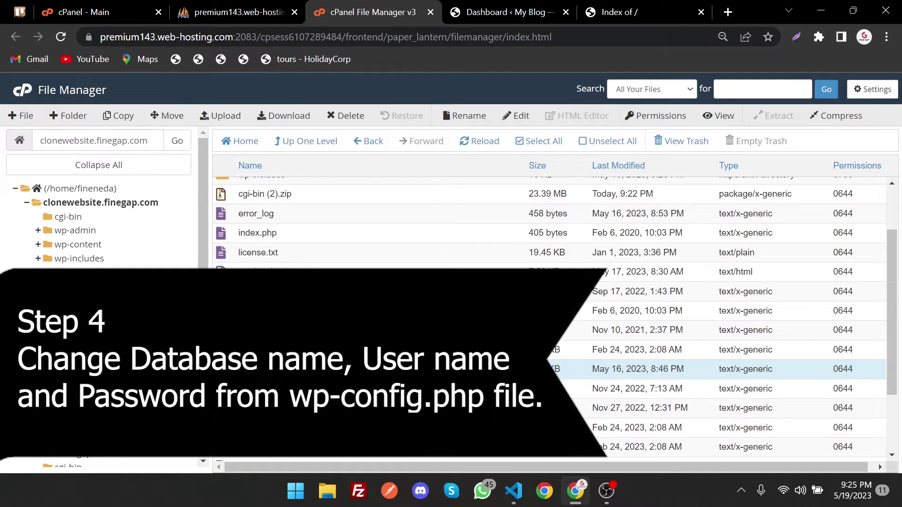
double_click(266, 369)
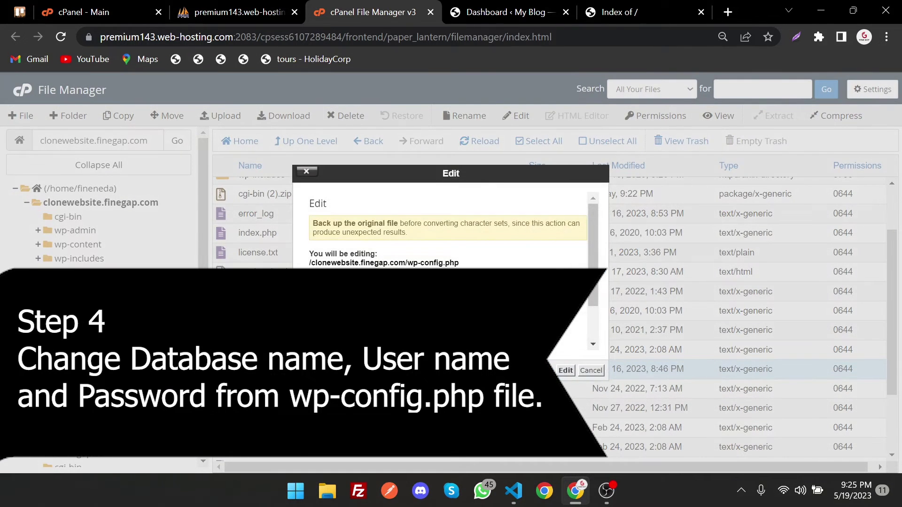
left_click(565, 371)
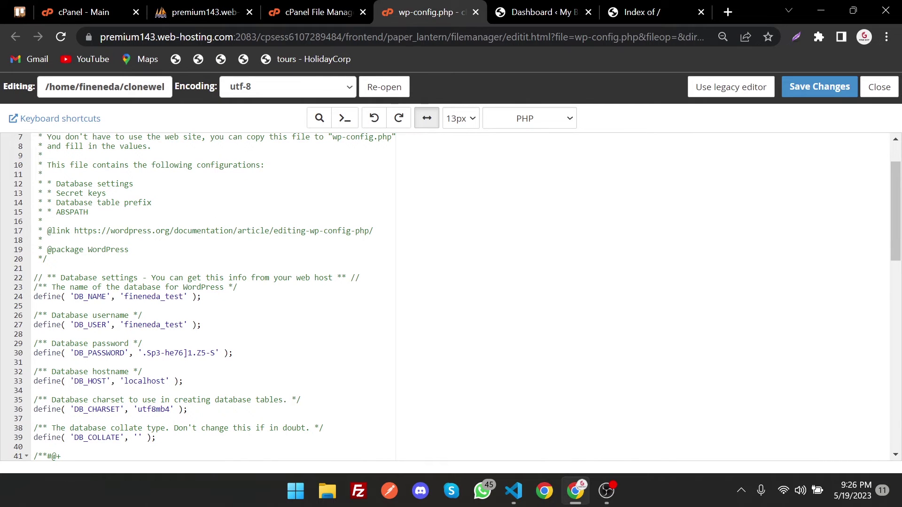
Set DB_NAME and DB_USER in wp-config.php to fineneda_clone.
left_click(216, 7)
left_click_drag(100, 137, 34, 143)
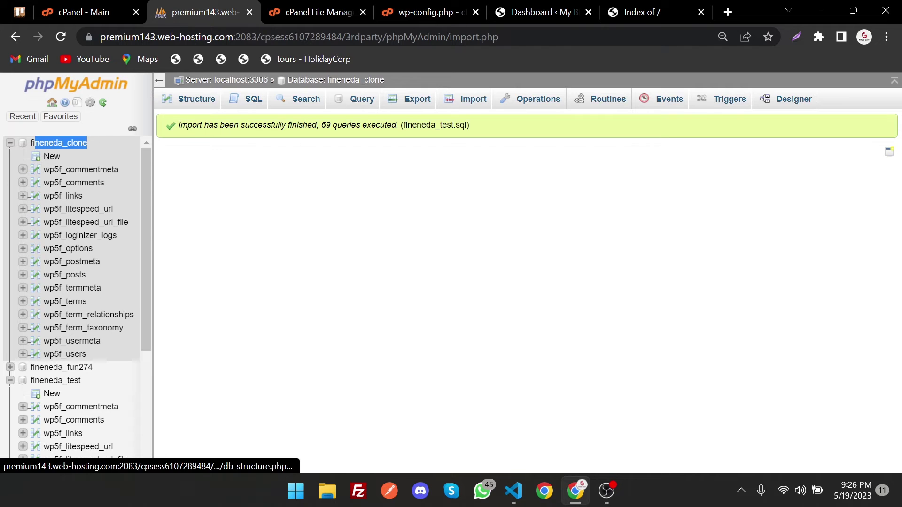
key("ctrl+c")
left_click(425, 11)
double_click(155, 297)
key("ctrl+v")
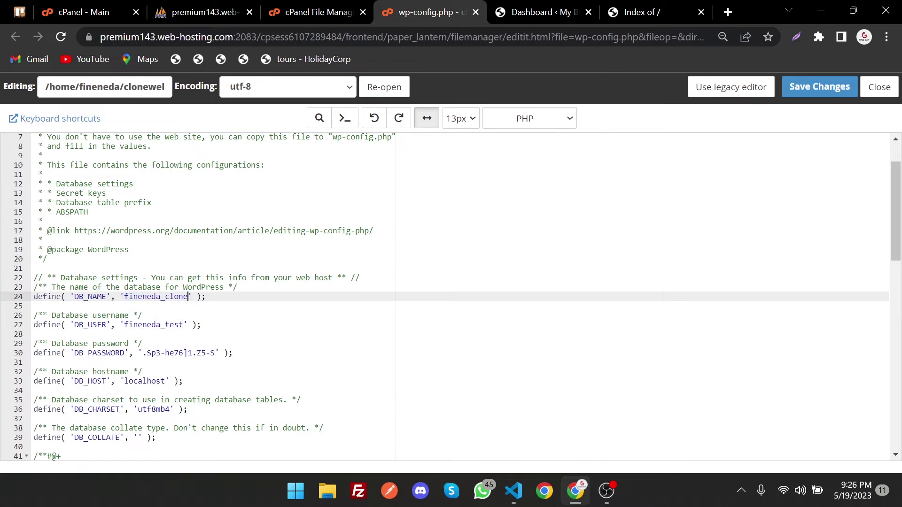
left_click(155, 325)
double_click(155, 325)
key("ctrl+v")
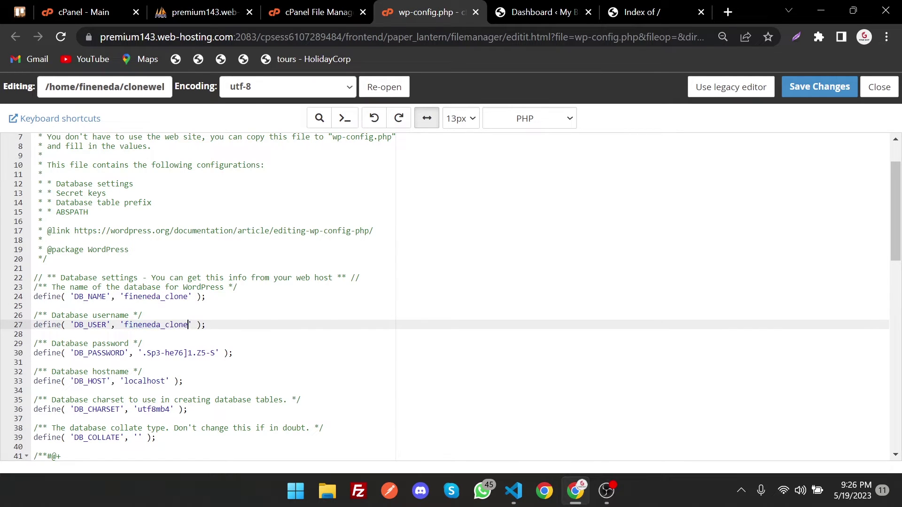
Replace DB_PASSWORD with the saved new password and save wp-config.php.
left_click(513, 490)
left_click_drag(147, 53, 66, 56)
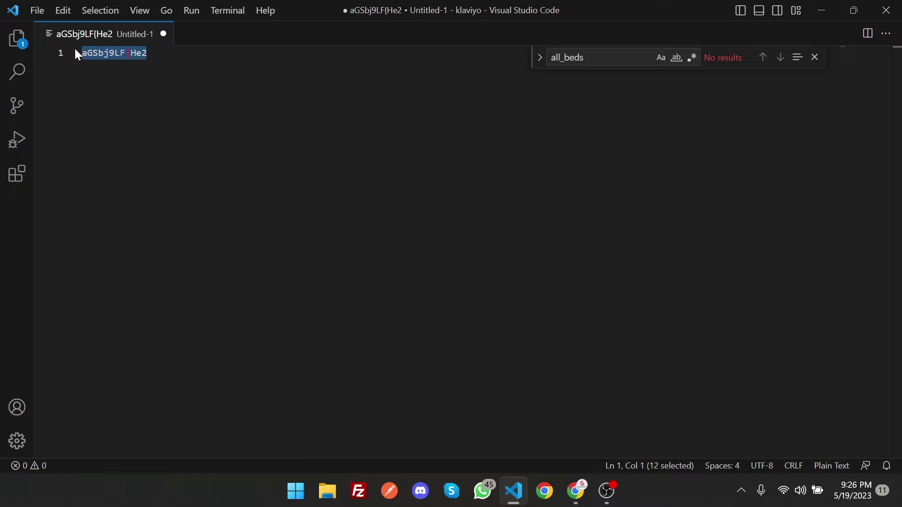
key("alt+Tab")
left_click_drag(143, 353, 211, 353)
key("ctrl+v")
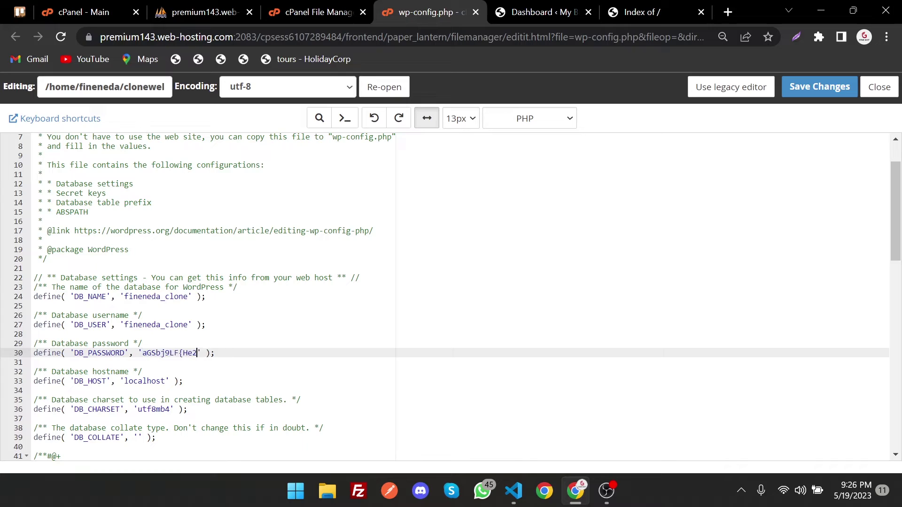
left_click(820, 87)
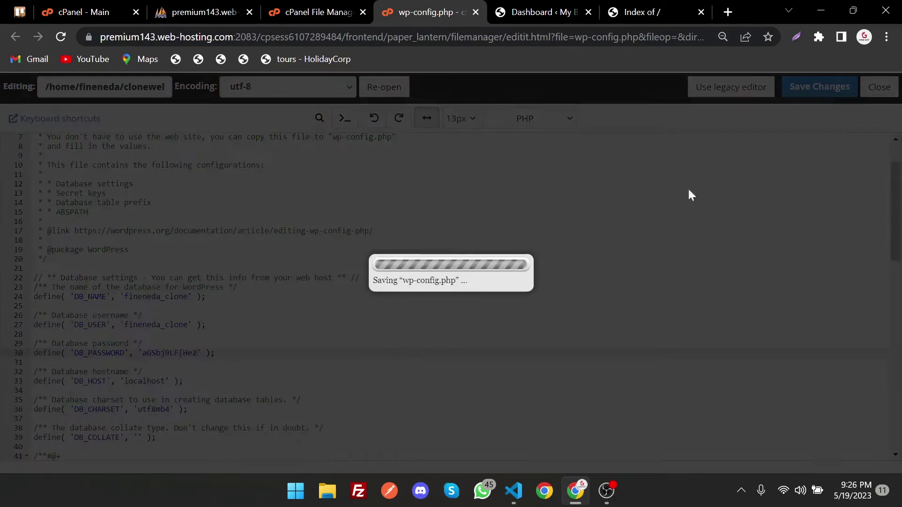
scroll(451, 296, "down", 10)
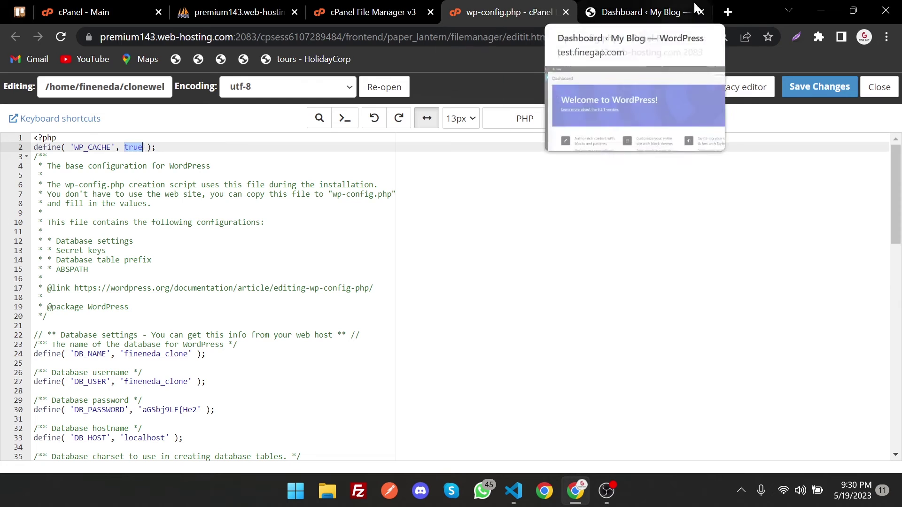
Load clonewebsite.finegap.com in a new tab and scroll through the cloned blog.
left_click(726, 13)
type("clonewe")
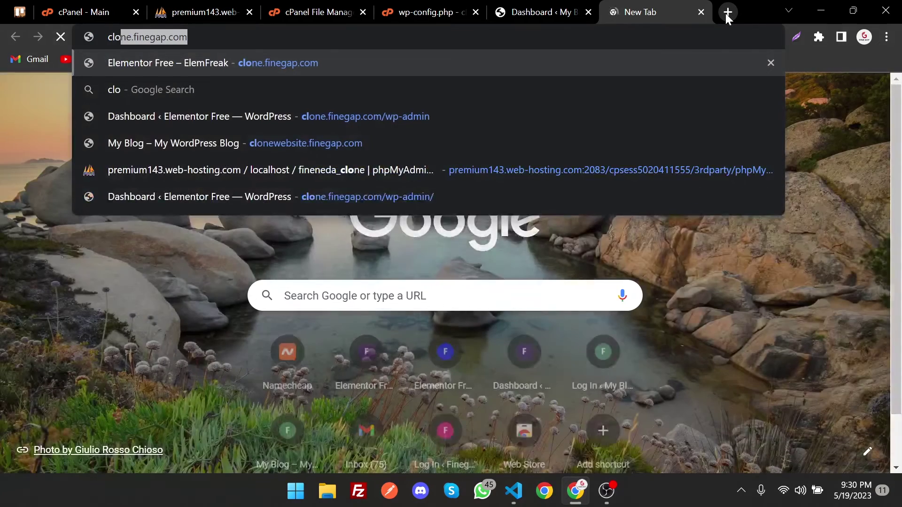
key("Return")
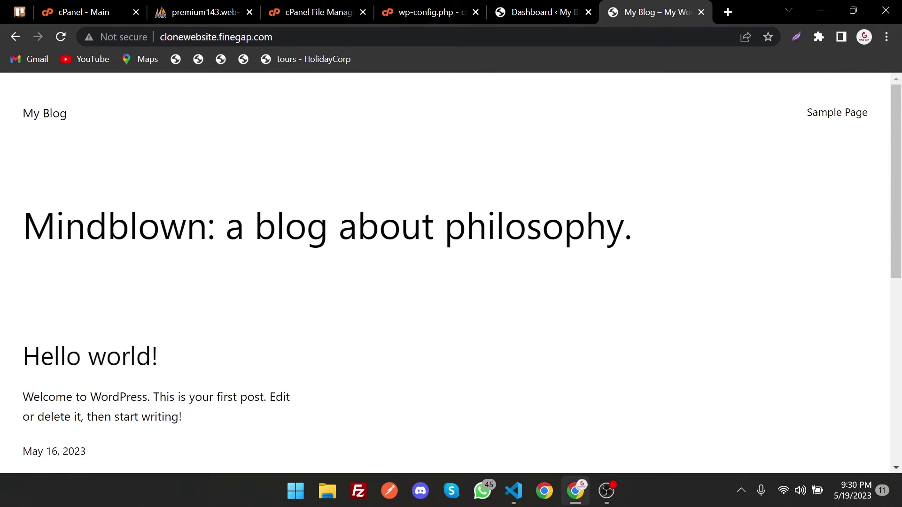
scroll(215, 232, "down", 3)
scroll(367, 232, "down", 3)
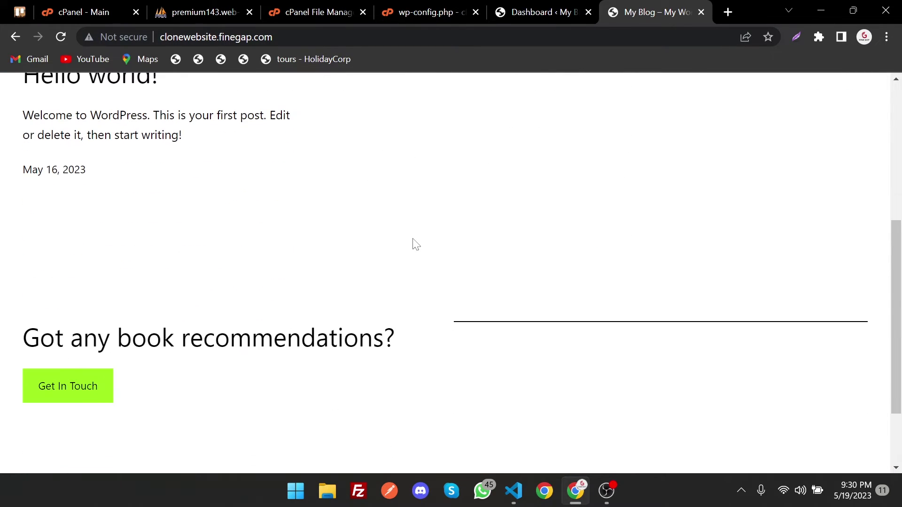
scroll(416, 245, "up", 6)
Open the clone's /wp-admin and note it redirects to the test.finegap.com login.
left_click(549, 42)
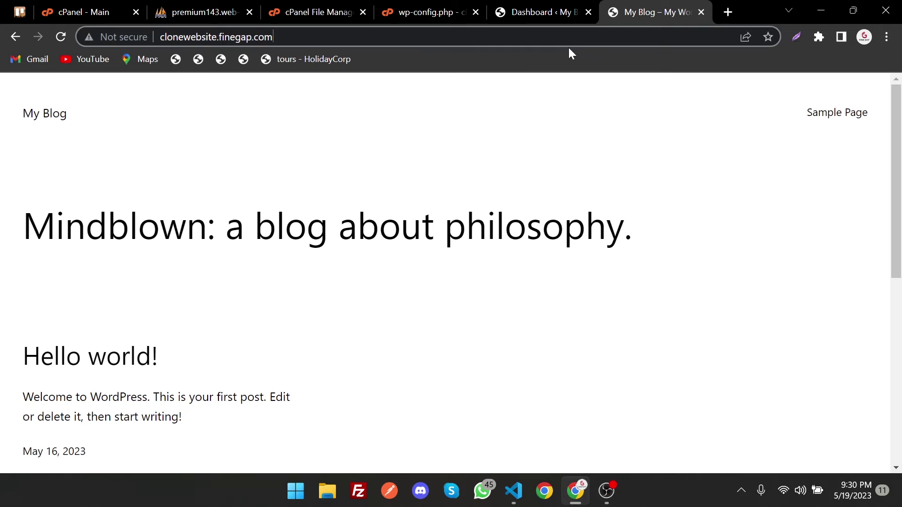
type("/wp-admin")
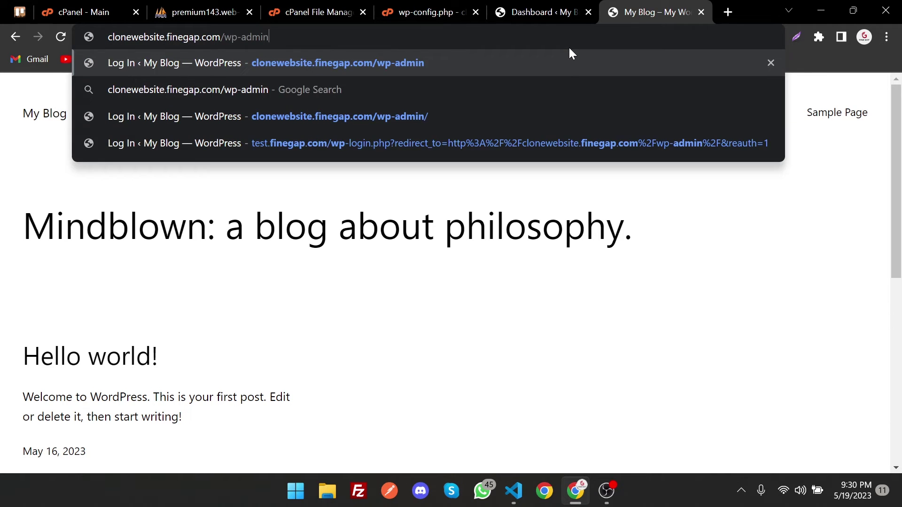
key("Return")
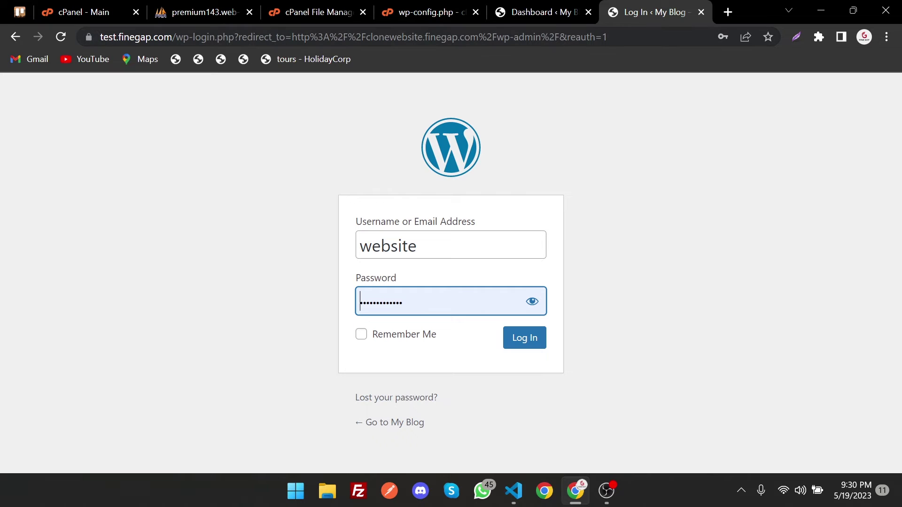
left_click_drag(171, 38, 89, 37)
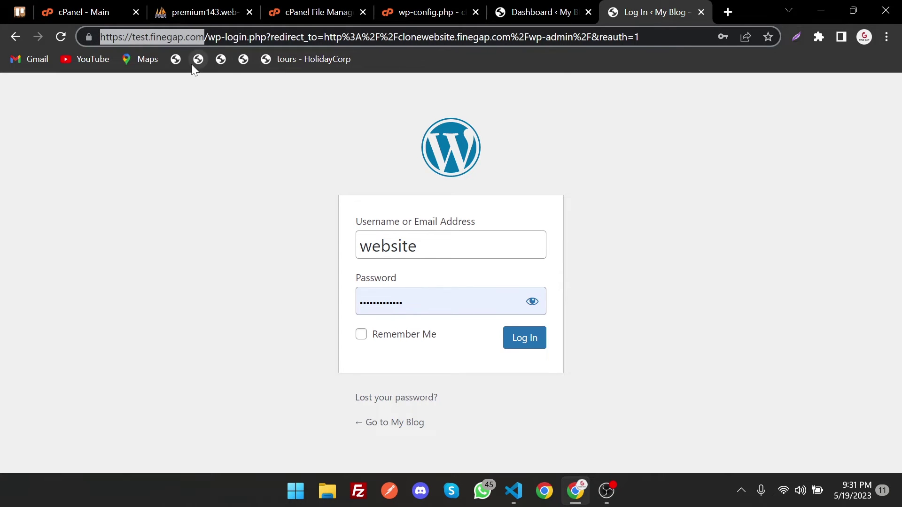
left_click(194, 6)
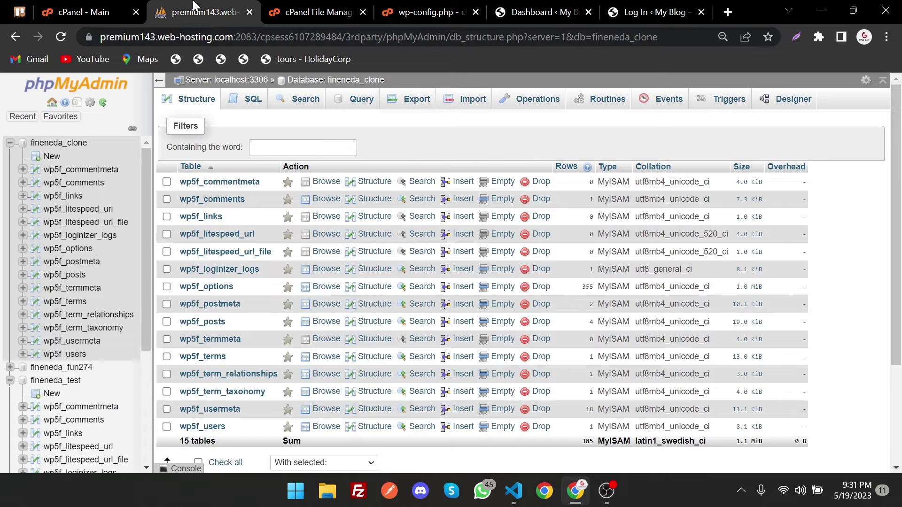
Browse wp5f_users and copy the clone's domain from the blog's address bar.
left_click(68, 355)
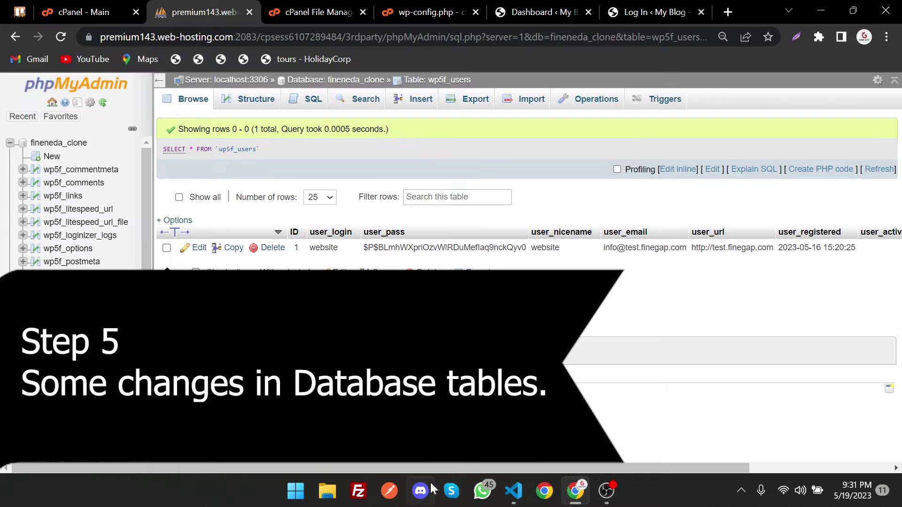
left_click_drag(444, 467, 590, 465)
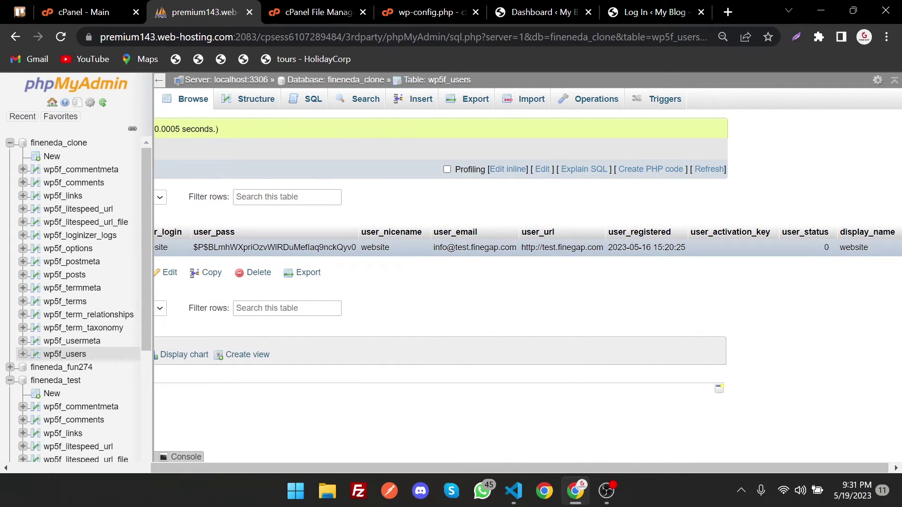
left_click(638, 10)
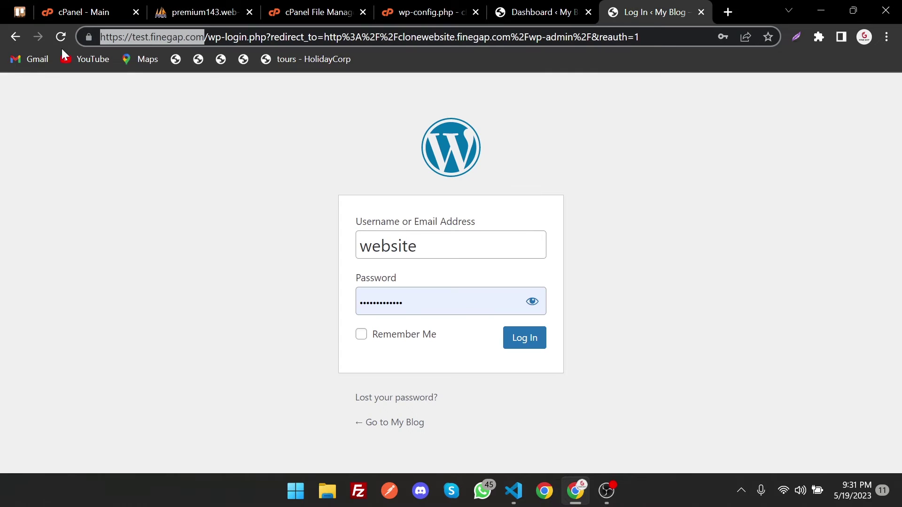
left_click(15, 38)
left_click_drag(273, 38, 164, 37)
left_click(201, 11)
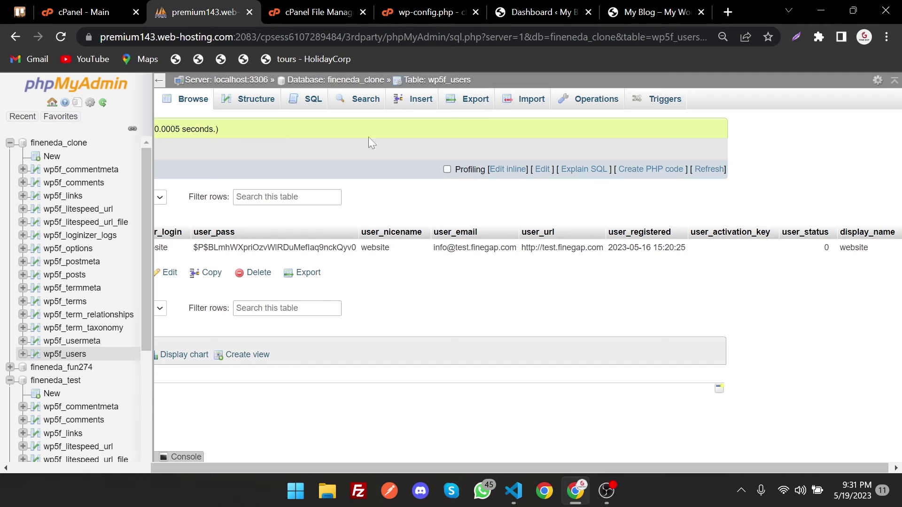
double_click(564, 248)
key("ctrl+a")
key("ctrl+v")
left_click(565, 281)
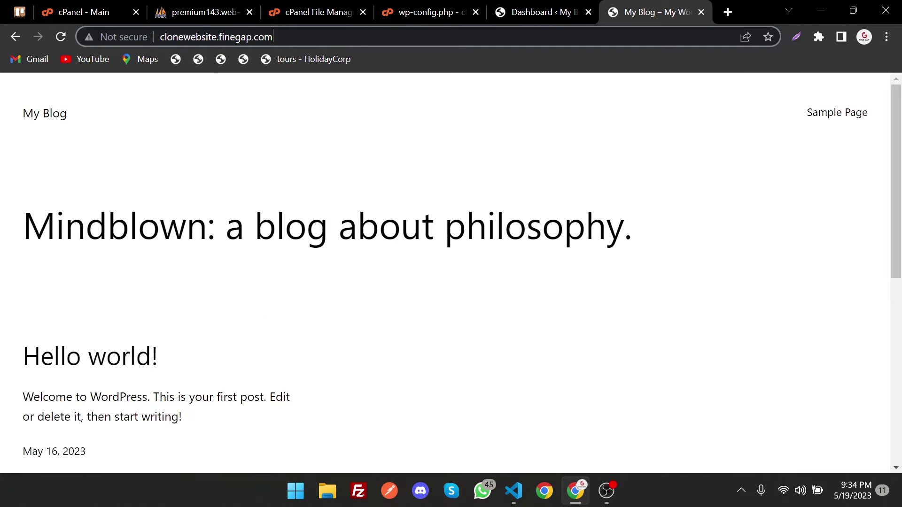
Retry the clone's /wp-admin; it still redirects to test.finegap.
type("/wp-admin")
key("Return")
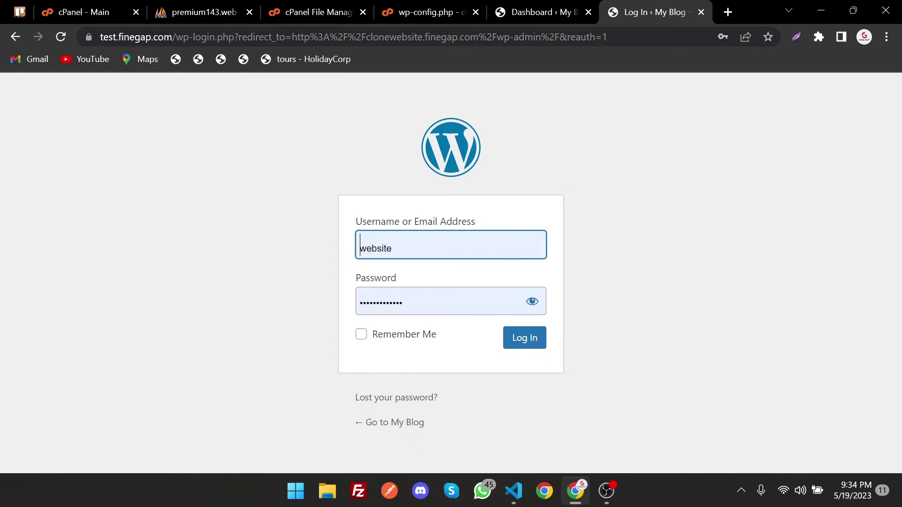
left_click_drag(157, 37, 100, 37)
key("ctrl+c")
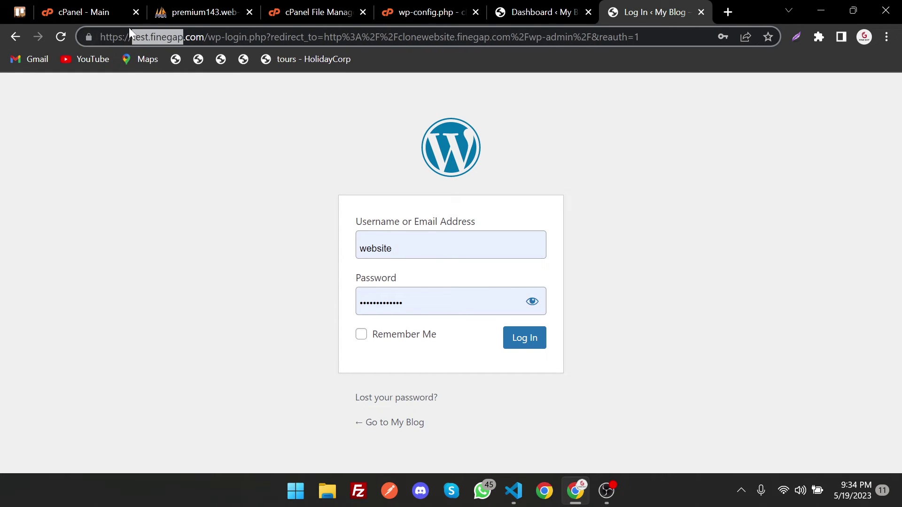
left_click(181, 11)
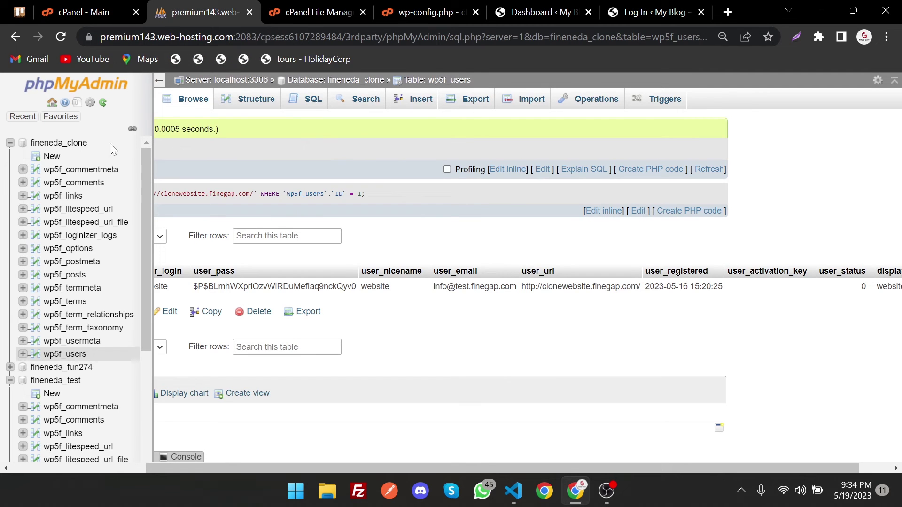
Search all tables of fineneda_clone for test.finegap.
left_click(78, 143)
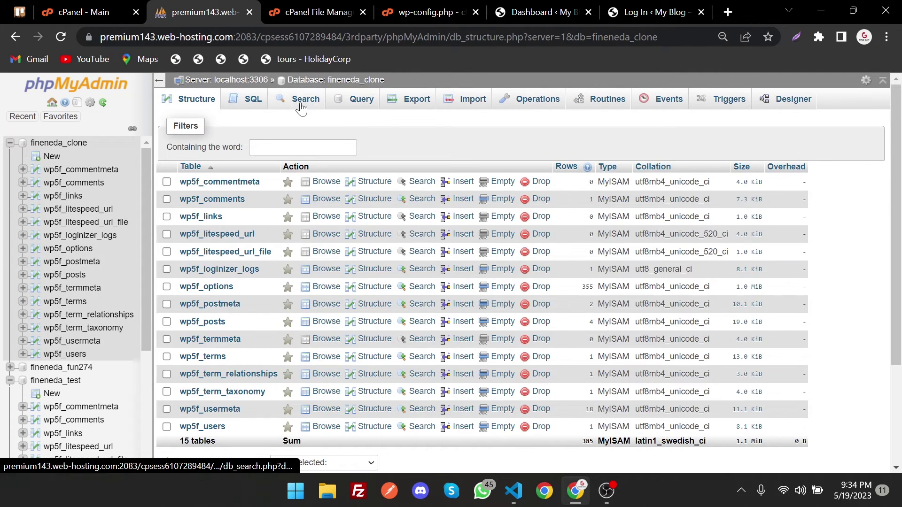
left_click(302, 106)
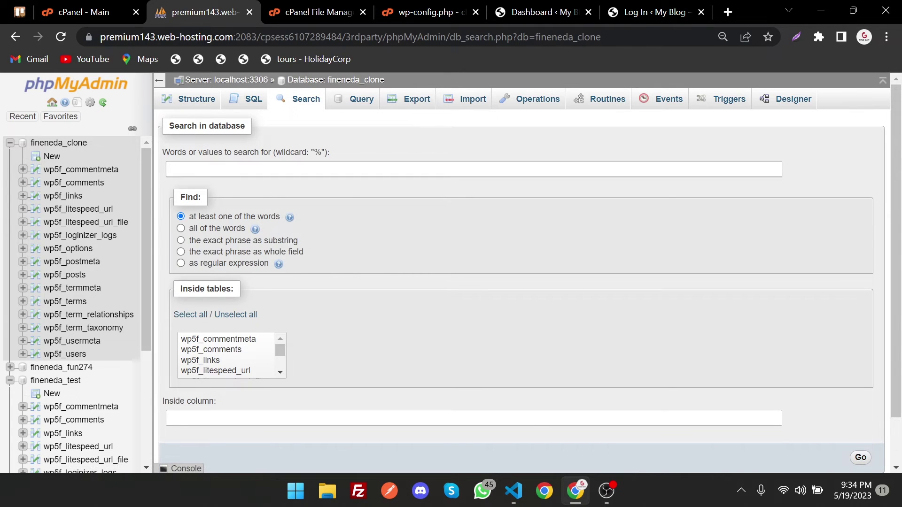
left_click(214, 169)
key("ctrl+v")
left_click_drag(232, 343, 232, 345)
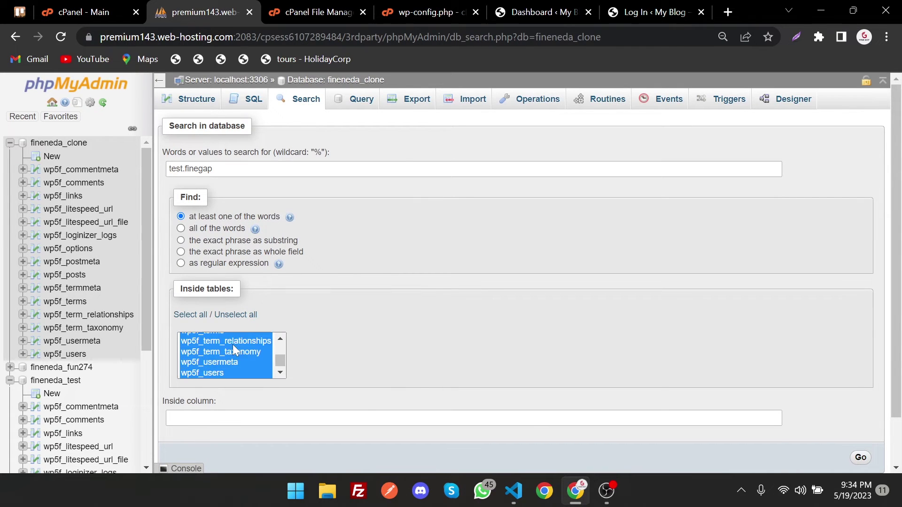
scroll(799, 405, "down", 2)
left_click(859, 404)
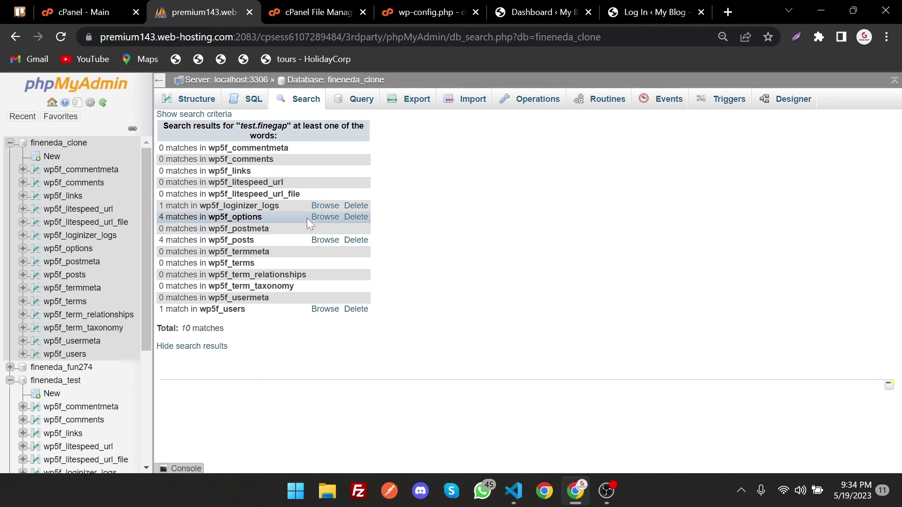
Browse the matching rows in wp5f_users and wp5f_loginizer_logs.
left_click(325, 310)
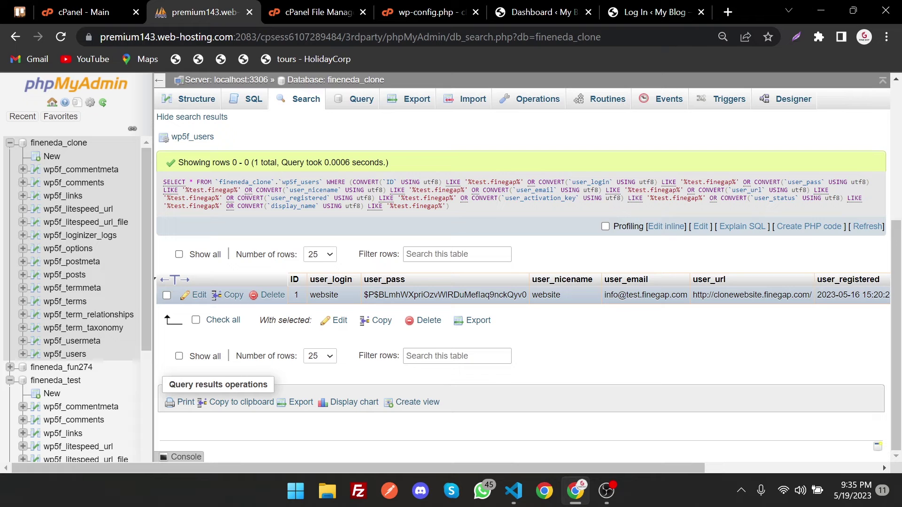
scroll(458, 331, "up", 5)
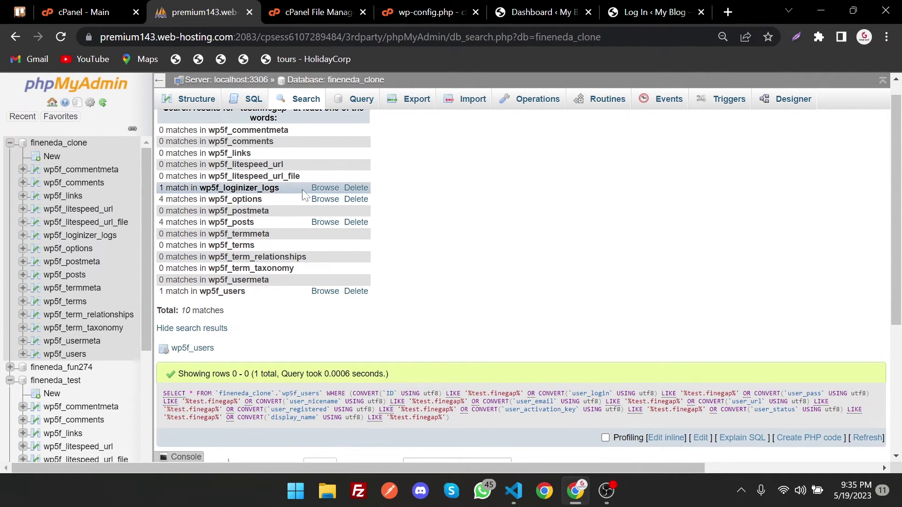
left_click(324, 188)
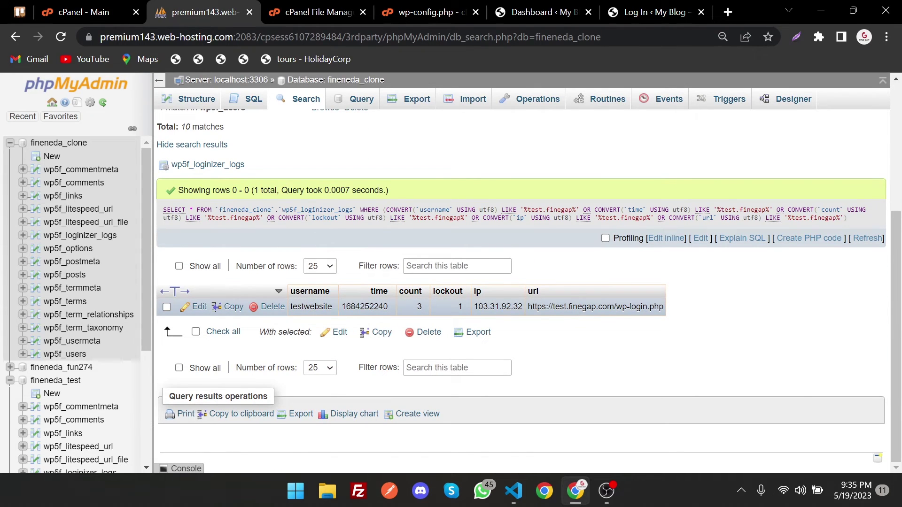
Copy 'clonewebsite.finegap' from the WordPress login page's address bar.
left_click(651, 12)
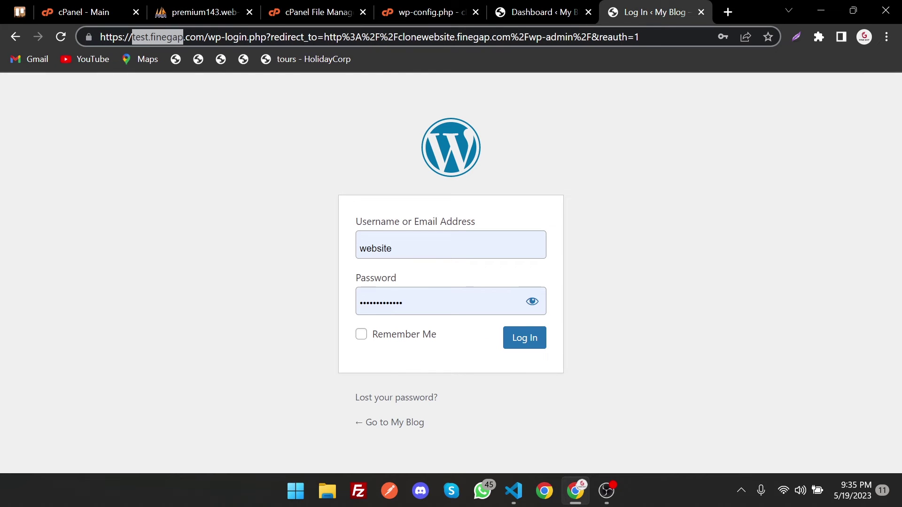
left_click_drag(408, 37, 506, 37)
key("ctrl+c")
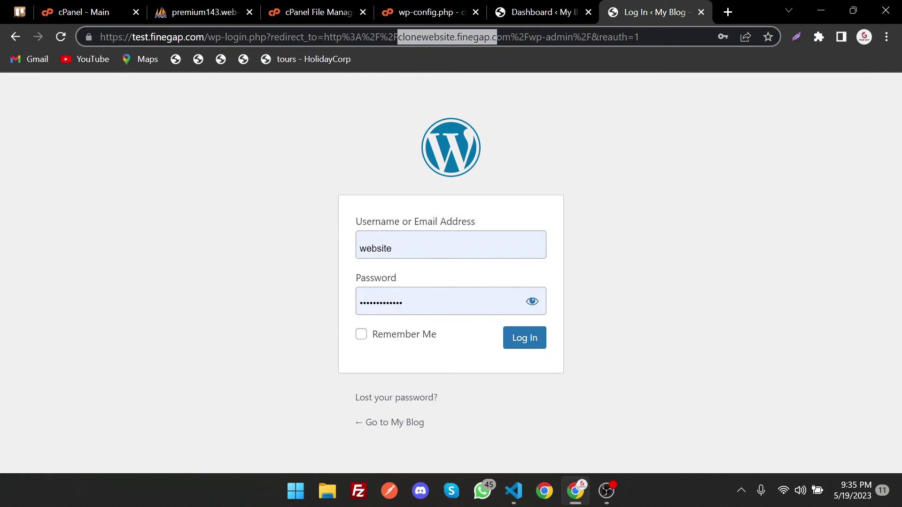
left_click(188, 6)
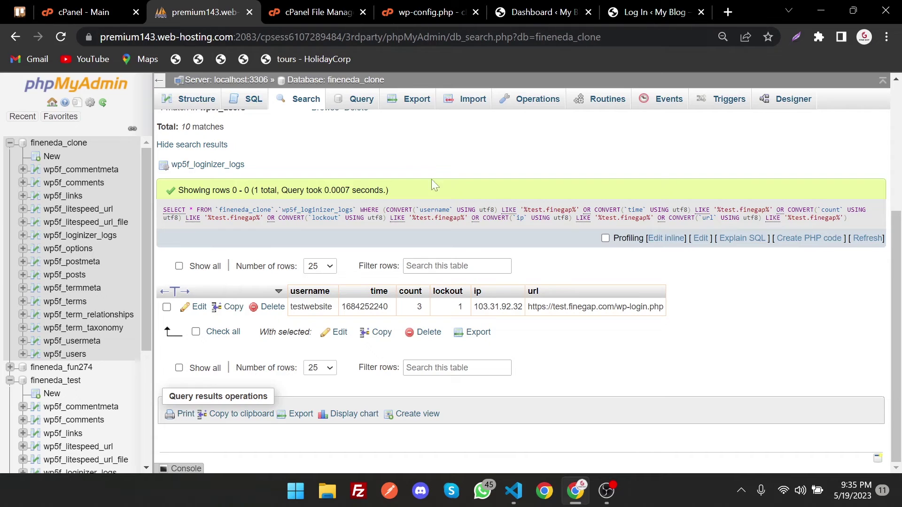
double_click(562, 307)
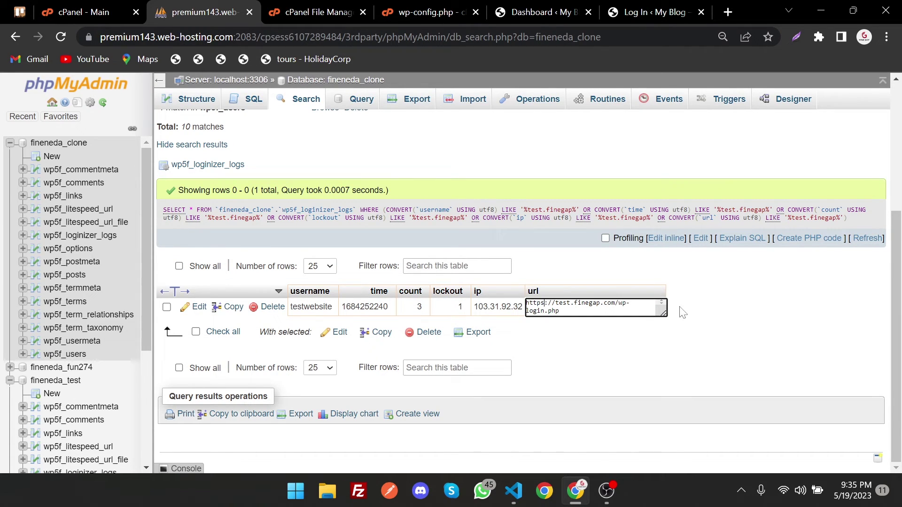
key("BackSpace")
key("shift+Down")
key("ctrl+shift+Left")
key("ctrl+shift+Left")
key("ctrl+shift+Left")
key("ctrl+shift+Left")
key("ctrl+v")
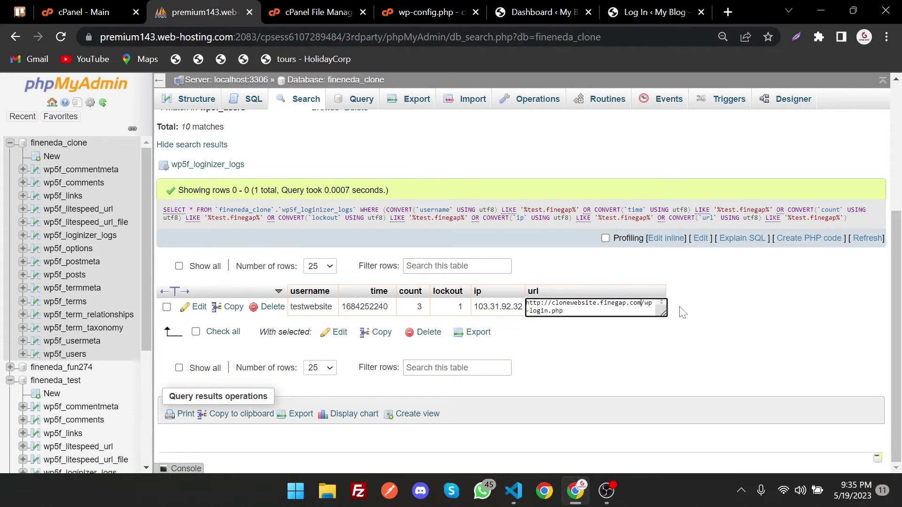
left_click(762, 324)
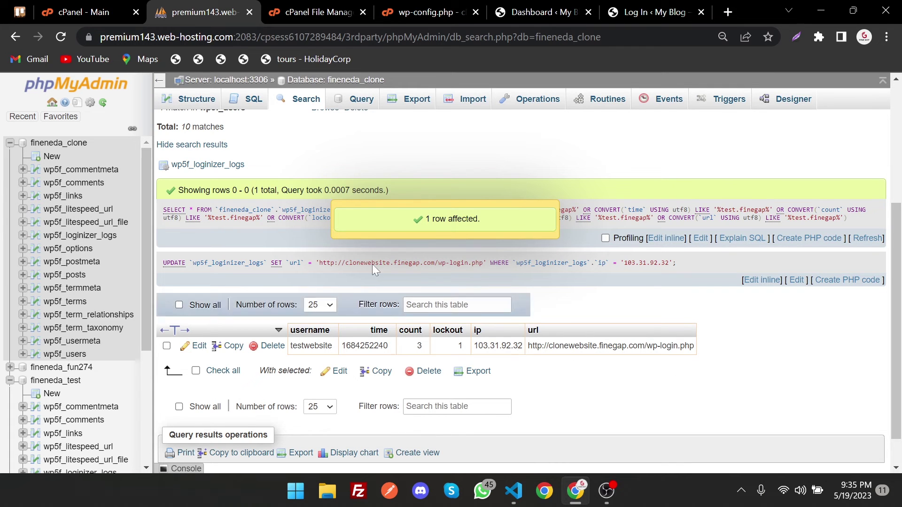
scroll(356, 182, "up", 4)
scroll(356, 183, "up", 1)
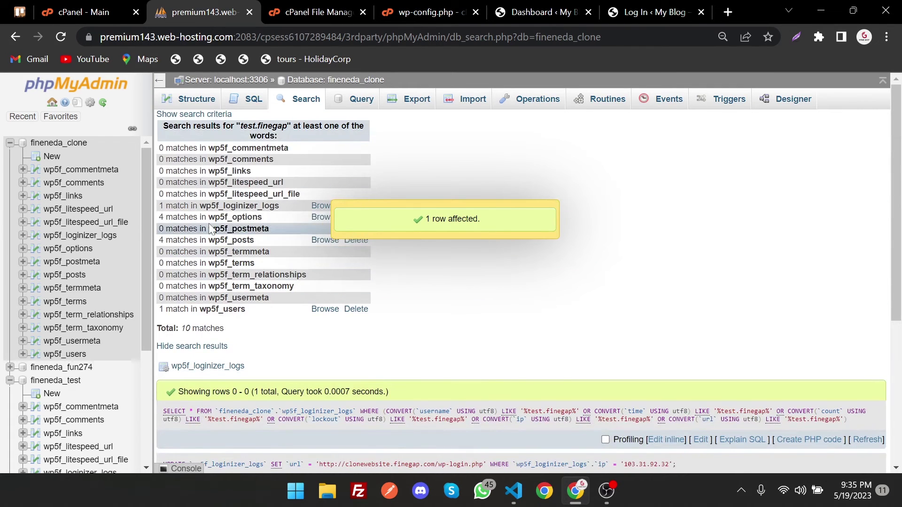
left_click(325, 217)
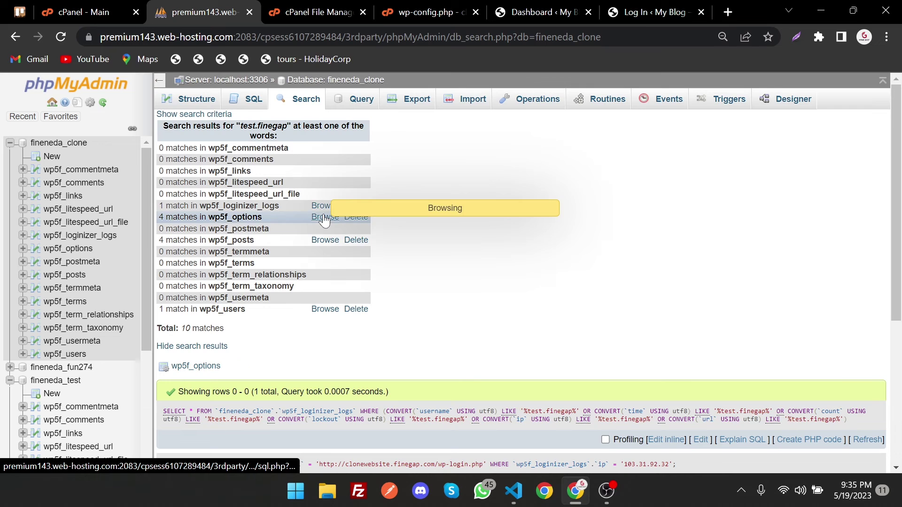
scroll(507, 303, "down", 1)
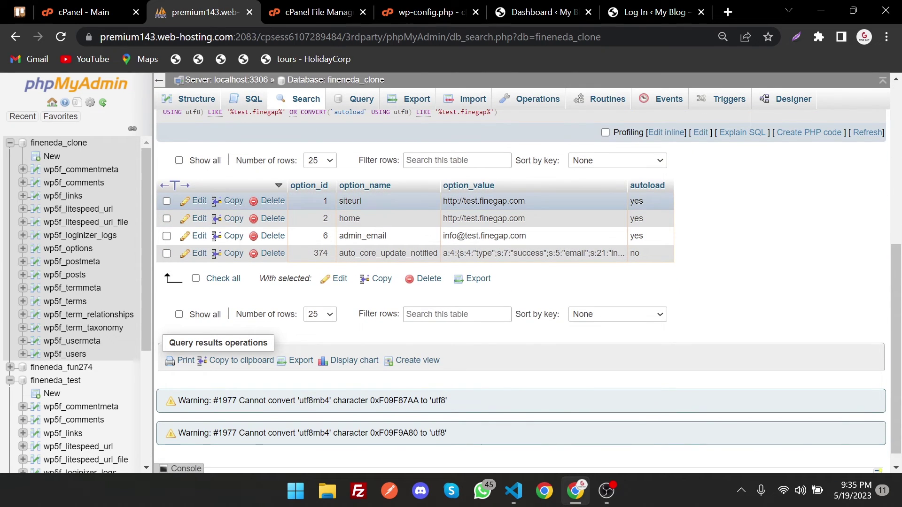
double_click(532, 201)
left_click_drag(526, 198, 467, 198)
type("clonewebsite.finegap.com")
double_click(559, 215)
left_click_drag(526, 254, 470, 254)
type("clonewebsite.finegap.com")
left_click(747, 287)
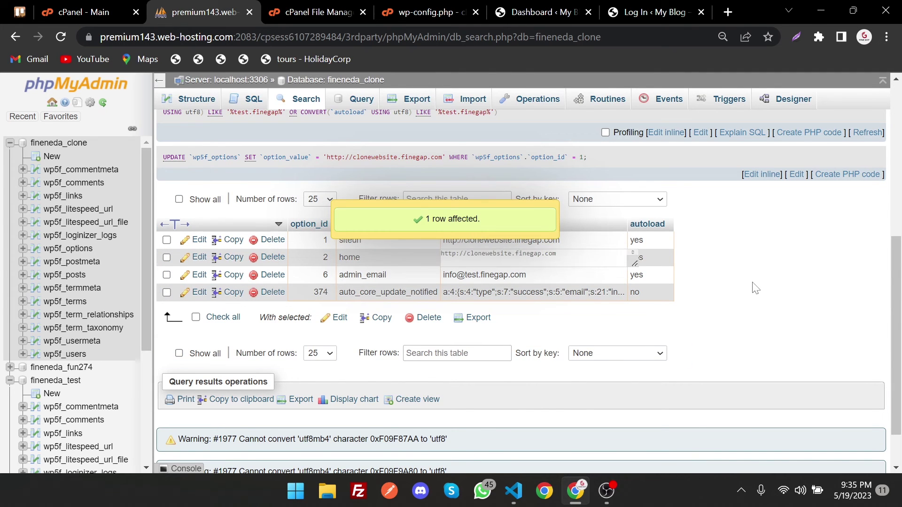
Show the four matching rows of the wp5f_posts table.
scroll(324, 230, "up", 5)
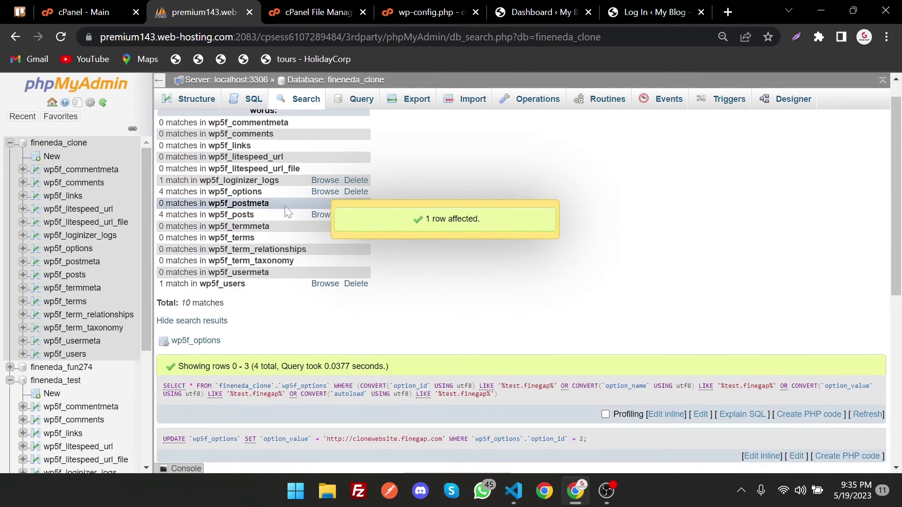
left_click(320, 216)
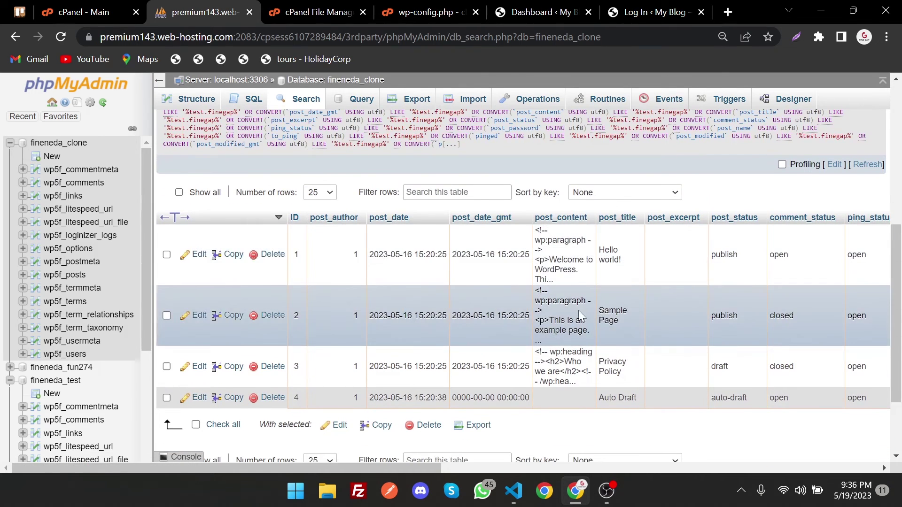
scroll(508, 277, "up", 2)
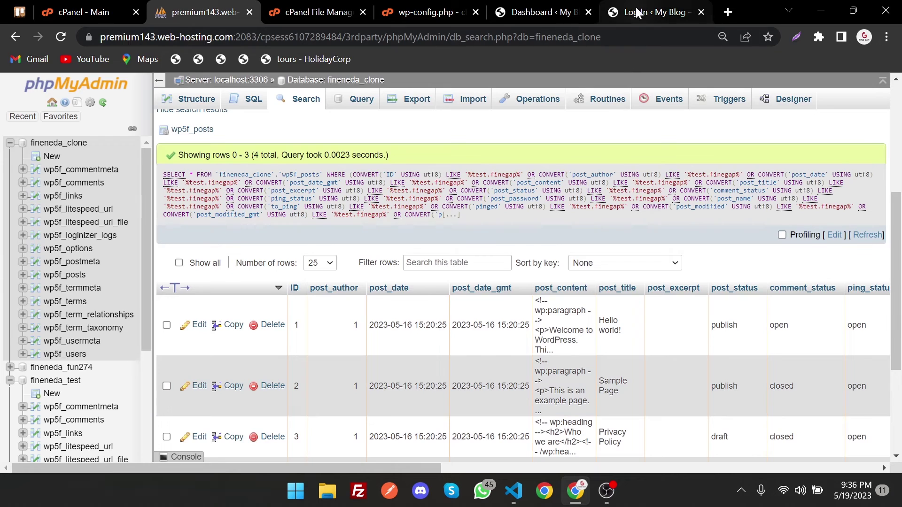
Load clonewebsite.finegap.com/wp-admin in the login tab.
left_click(638, 14)
left_click(445, 36)
type("http://clonewebsite.finegap.com")
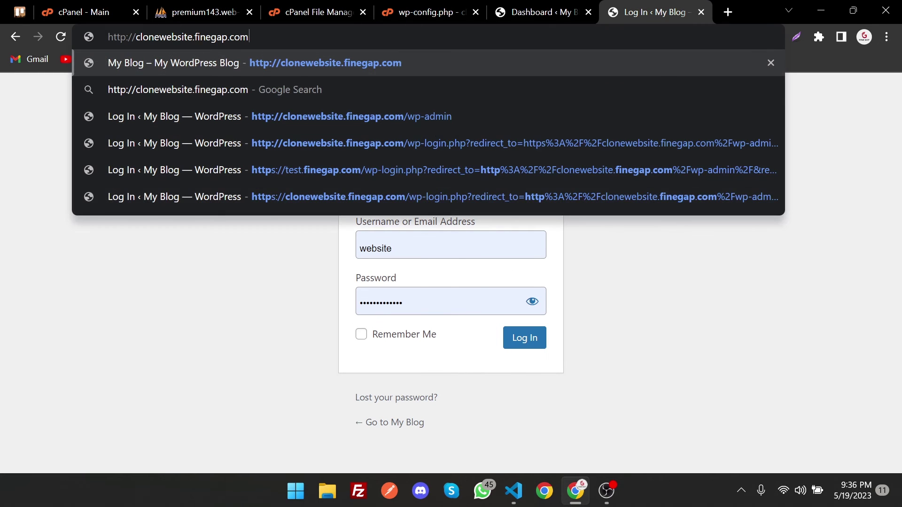
type("/wp-admin")
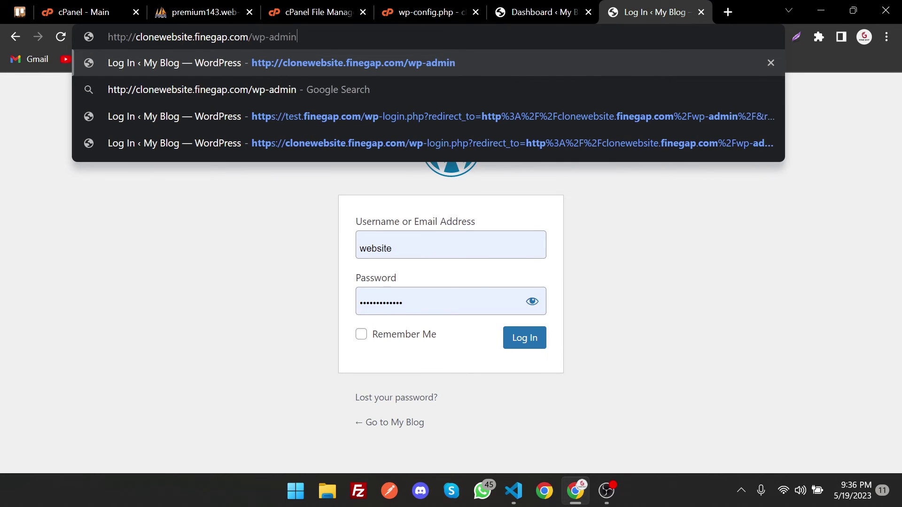
key("Return")
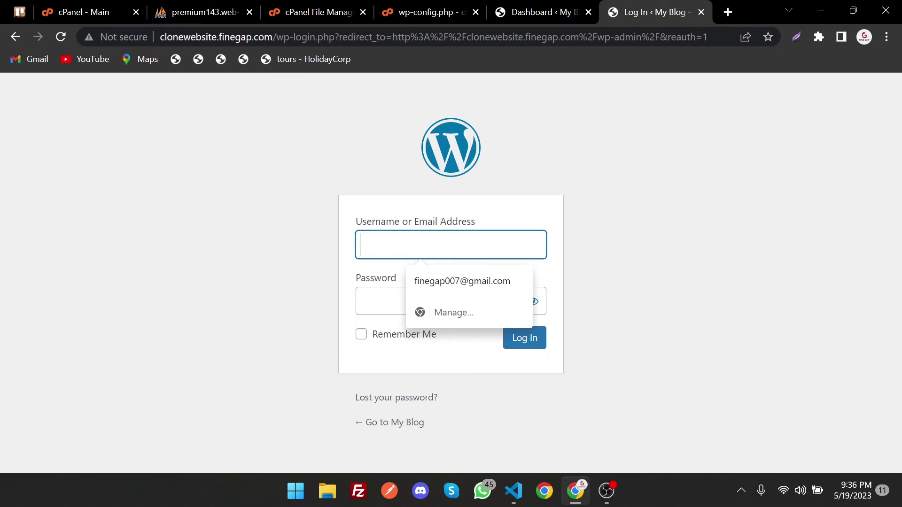
Log in with the suggested admin username and the account password.
type("W")
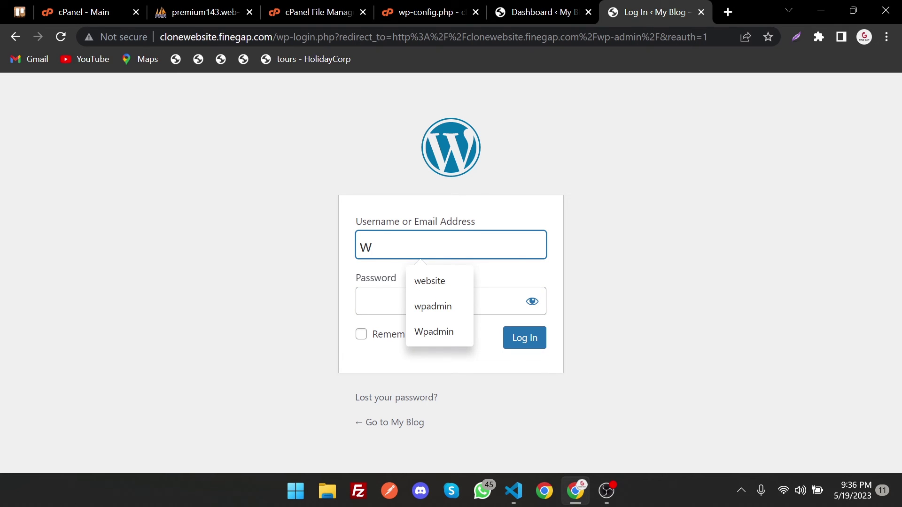
type("eb")
key("Down")
key("Return")
key("Tab")
type("•••••••••••••")
key("Return")
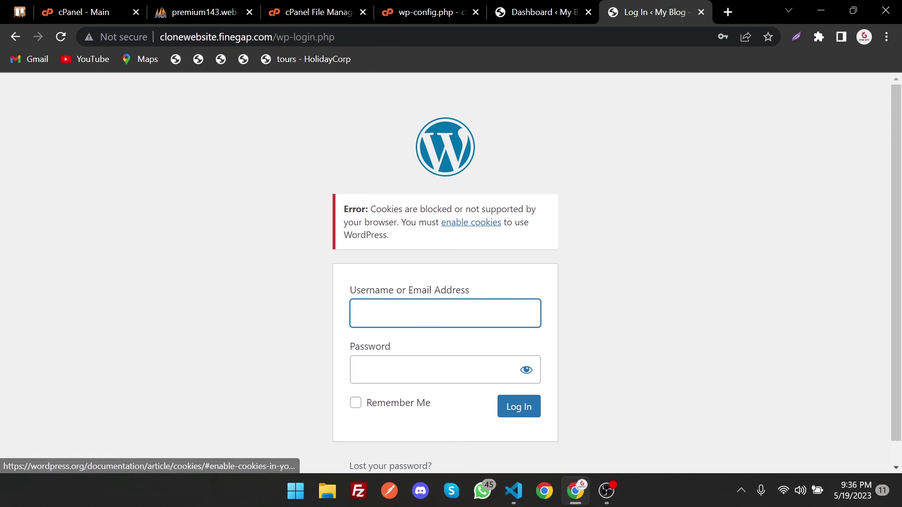
Get past the cookie error by reloading with DevTools open, then close DevTools.
right_click(101, 160)
left_click(149, 379)
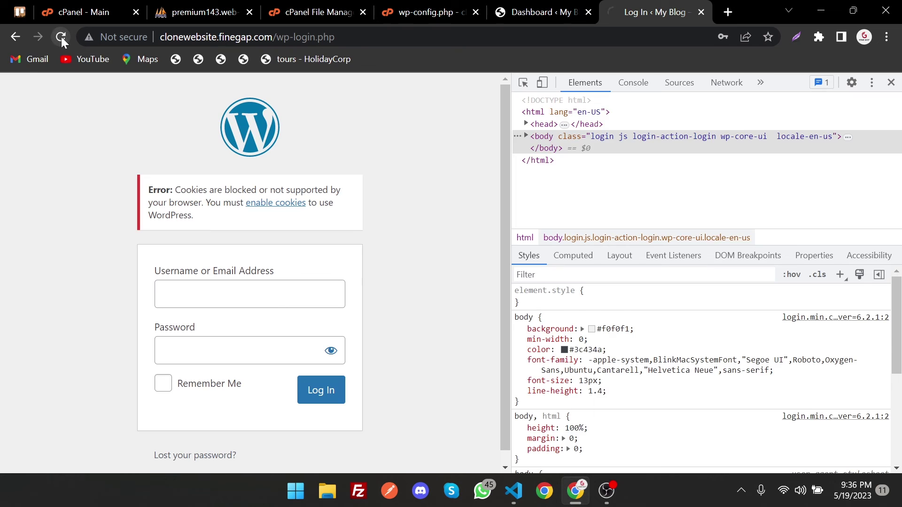
left_click(62, 37)
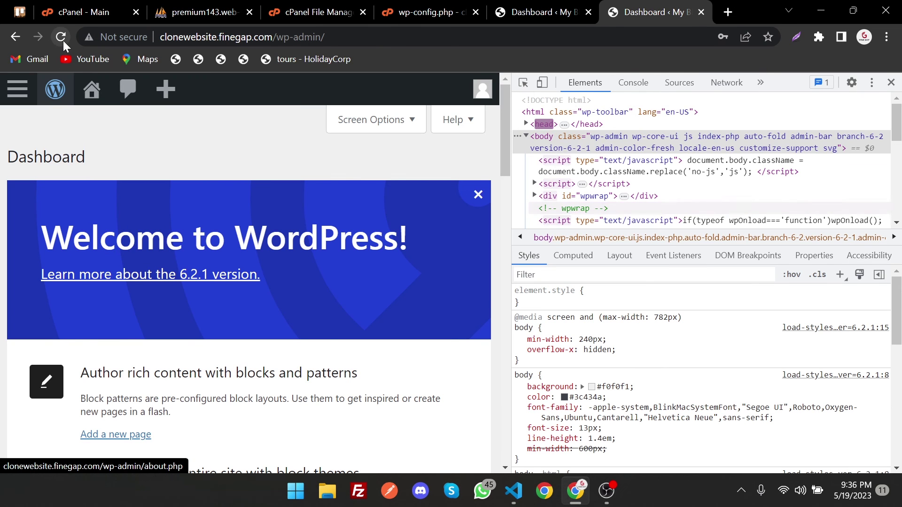
left_click(891, 83)
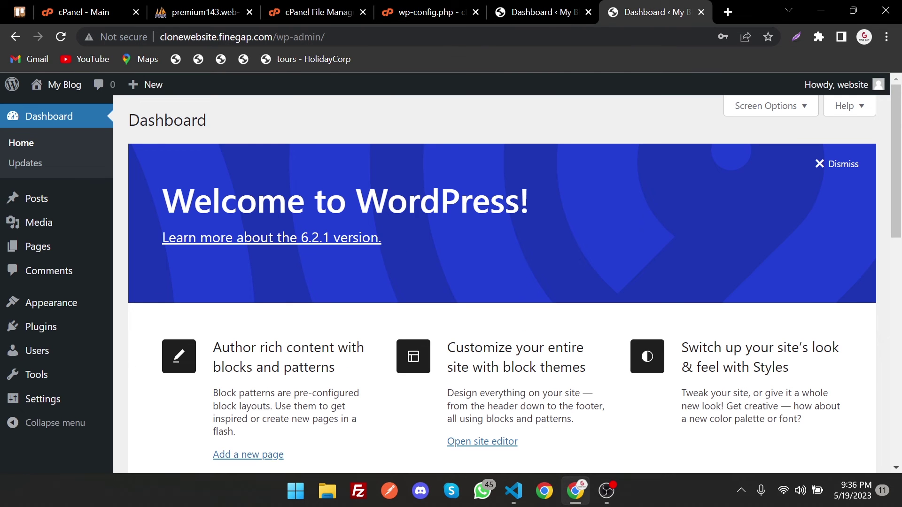
Switch the clone's permalink structure to Post name (/%postname%/) and save the change.
left_click_drag(326, 36, 158, 37)
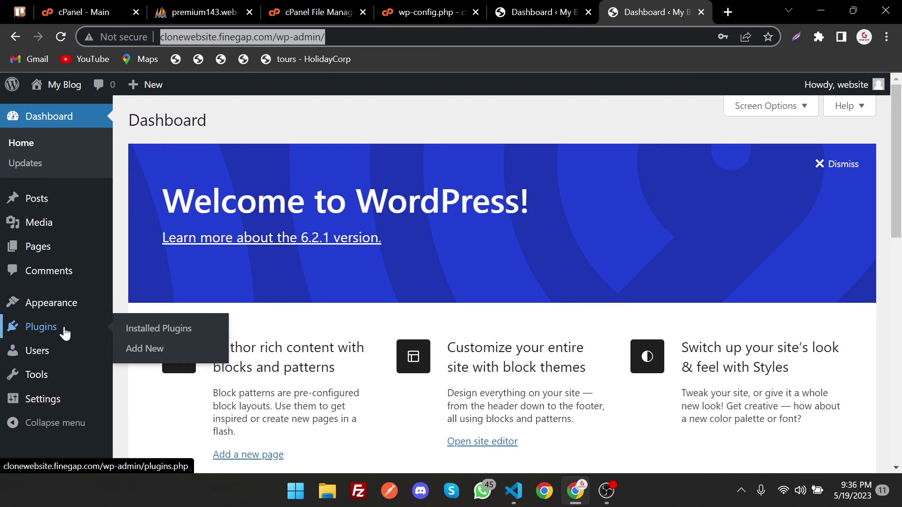
mouse_move(59, 407)
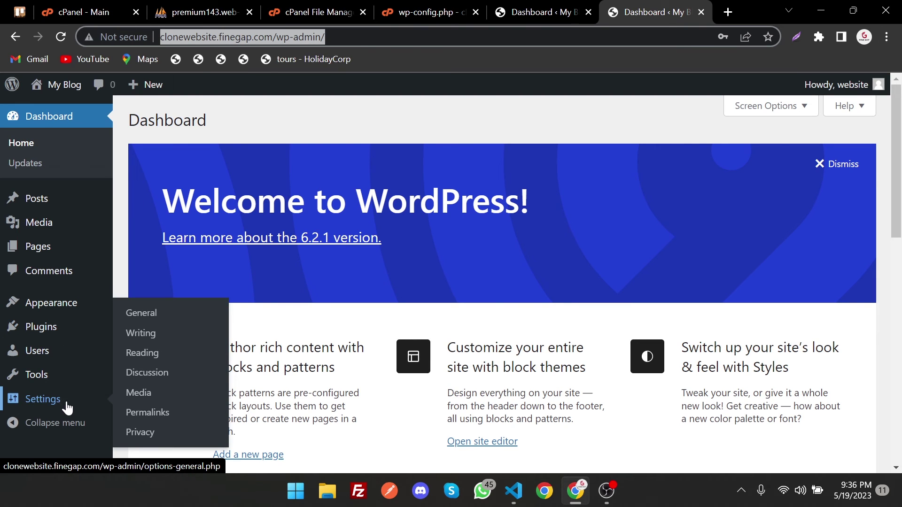
left_click(147, 415)
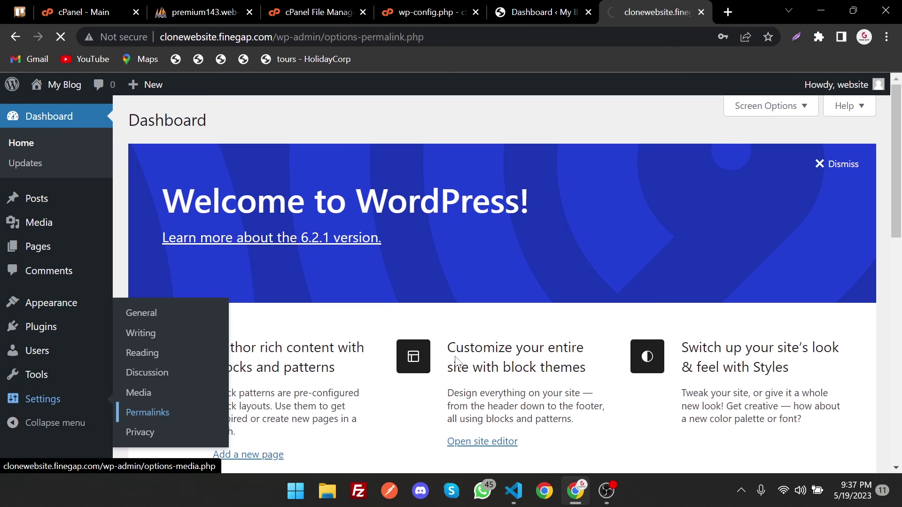
scroll(469, 329, "down", 5)
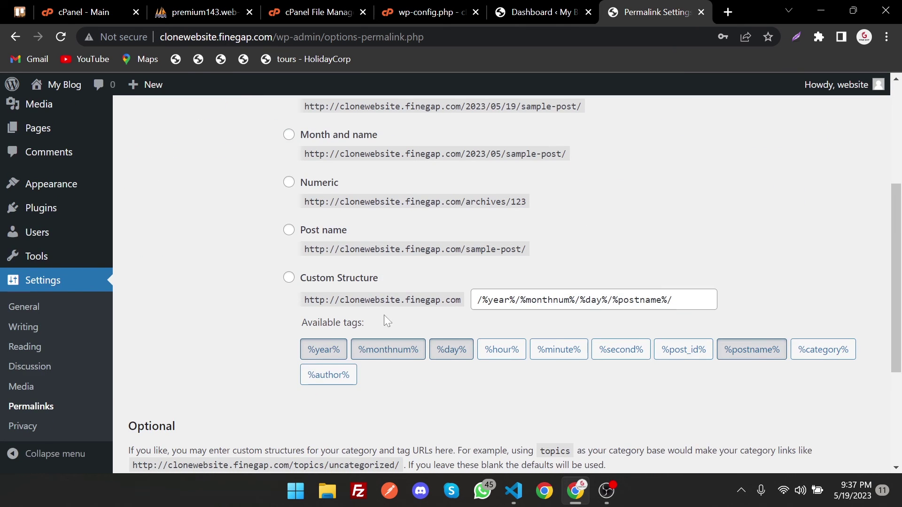
left_click(295, 232)
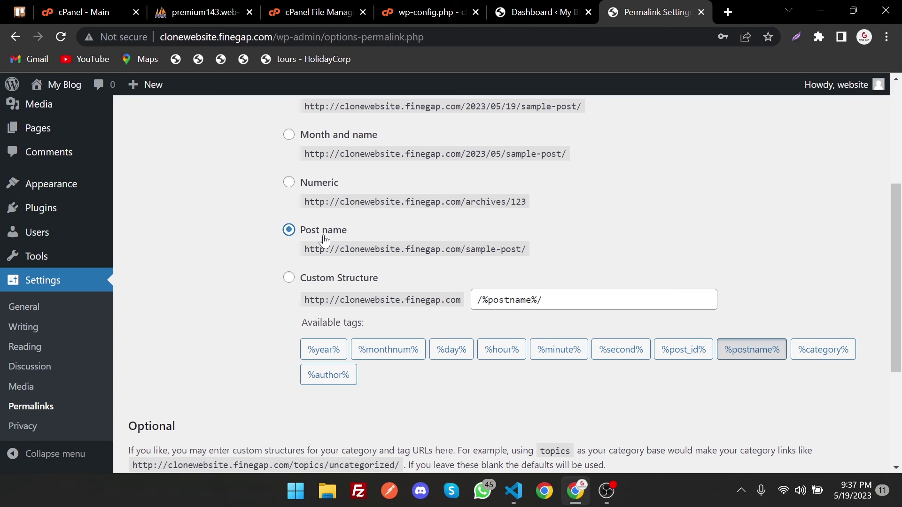
scroll(320, 292, "down", 5)
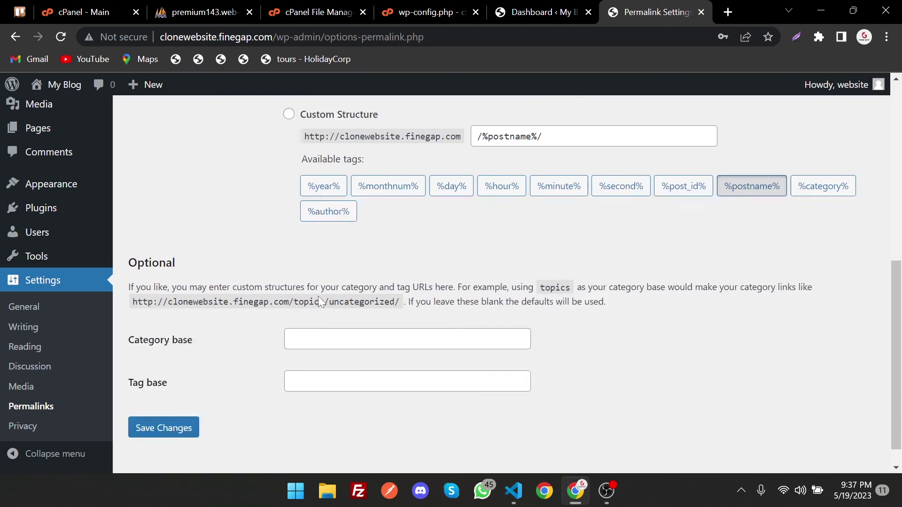
left_click(193, 400)
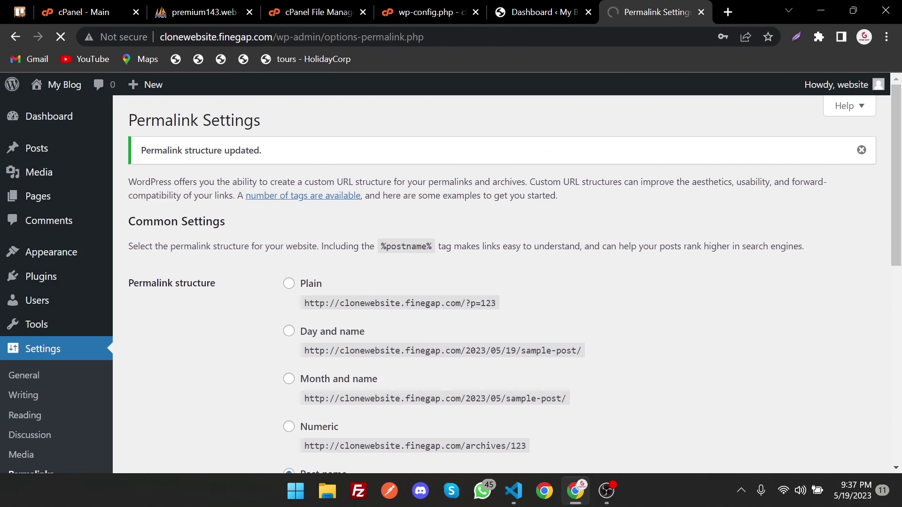
Open the My Blog homepage at clonewebsite.finegap.com in a new tab and confirm it loads.
middle_click(71, 85)
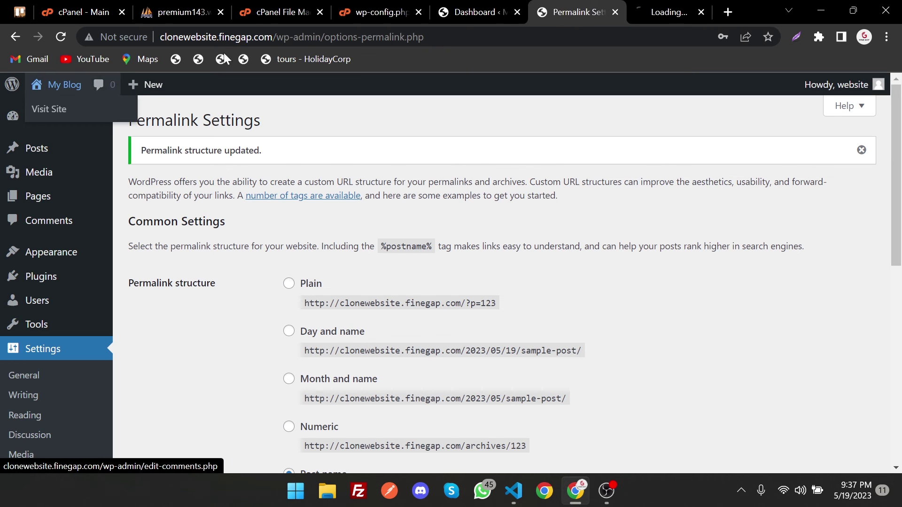
left_click(650, 6)
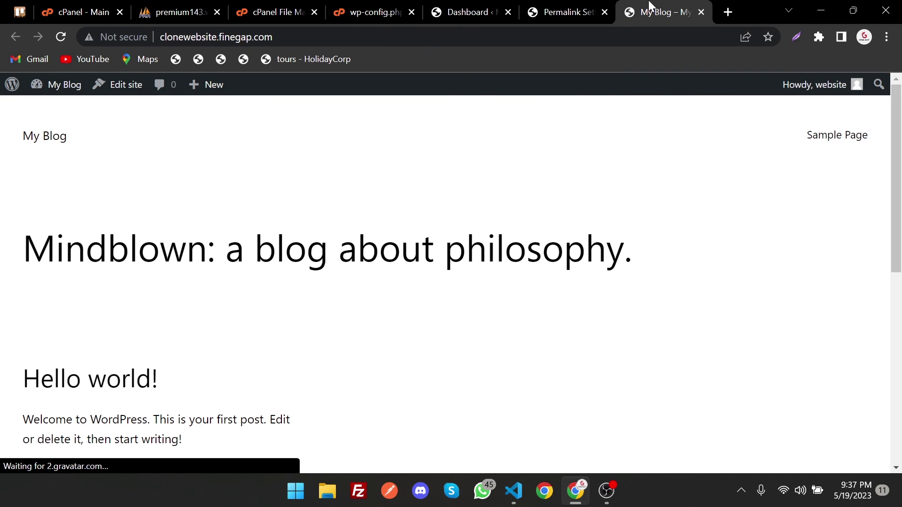
left_click(567, 6)
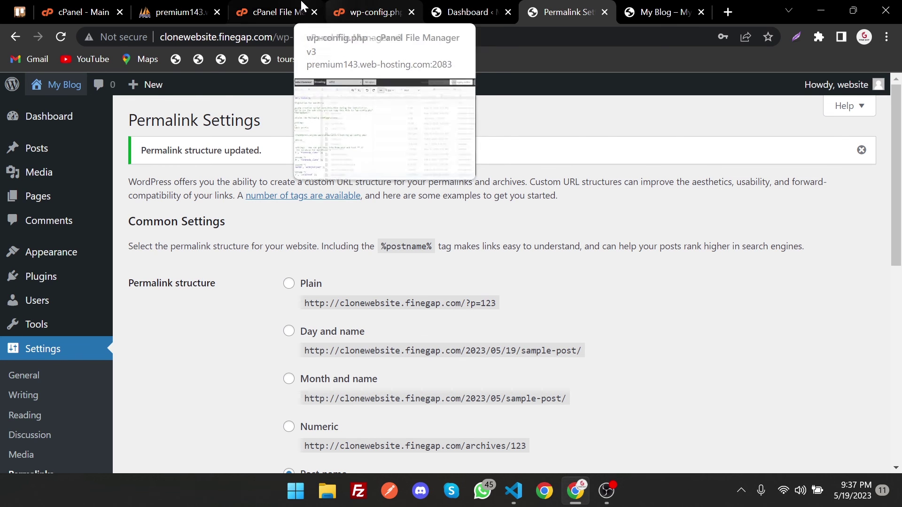
left_click(182, 8)
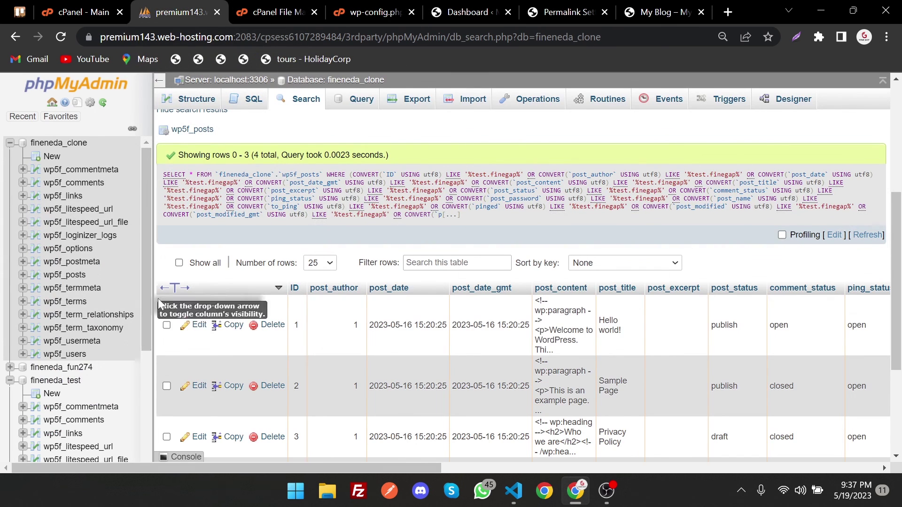
scroll(409, 164, "up", 5)
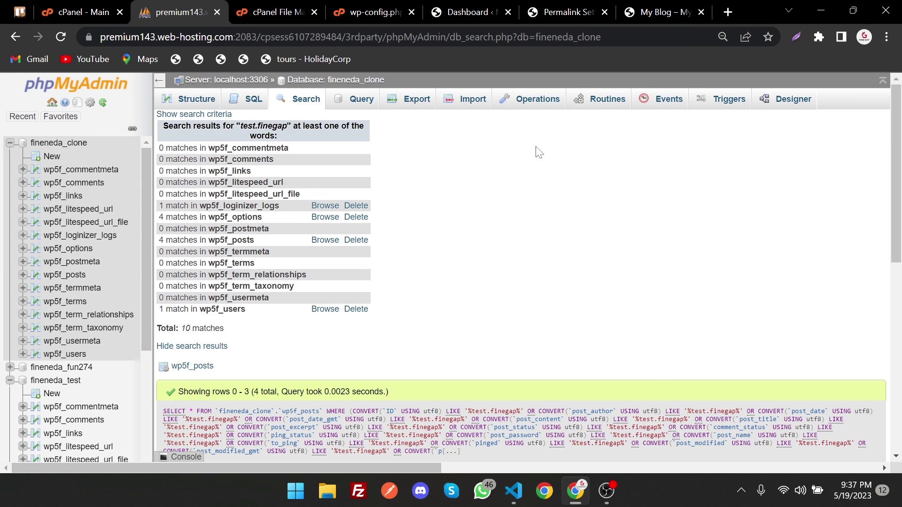
left_click(662, 2)
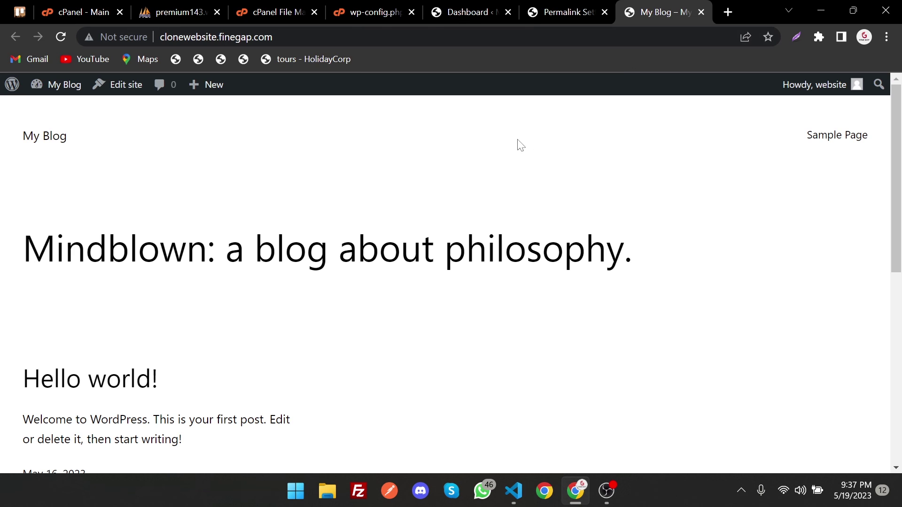
mouse_move(585, 5)
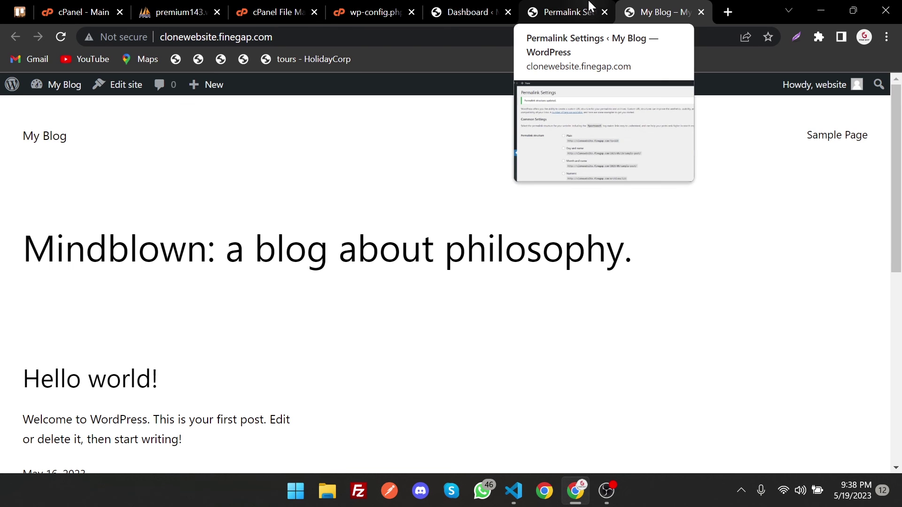